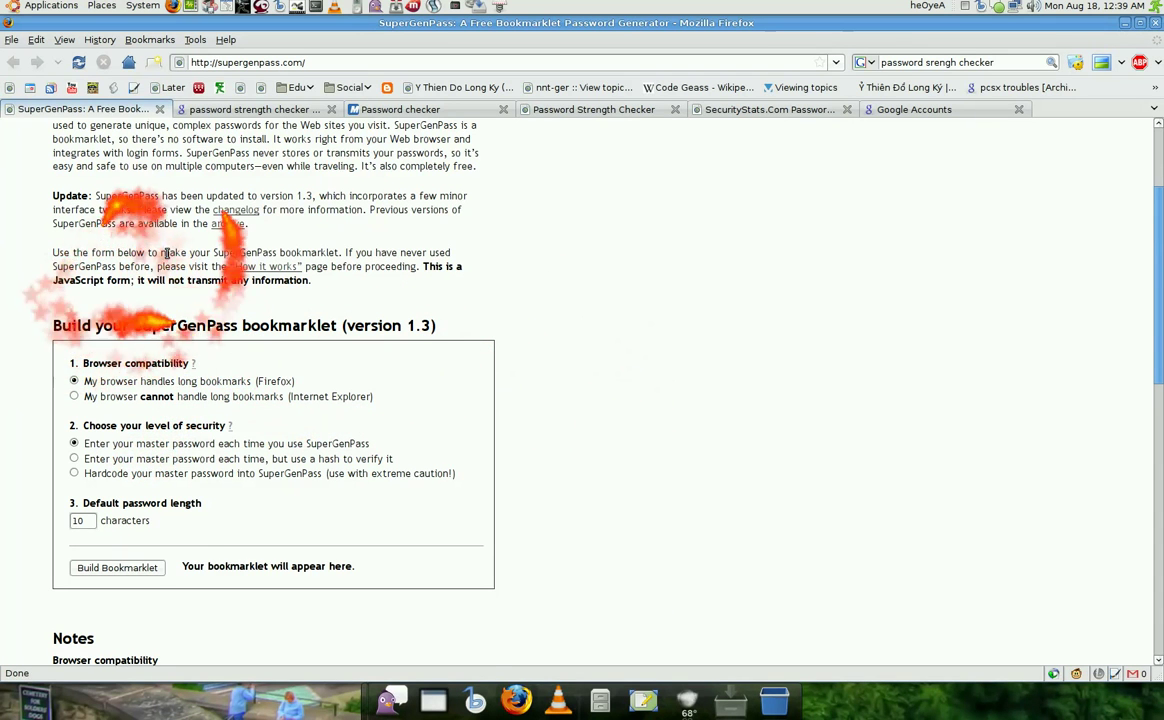
# Build the SuperGenPass bookmarklet with the long-bookmark Firefox option, master password entry each time, and a 10-character default length
pyautogui.scroll(3, 150, 270)
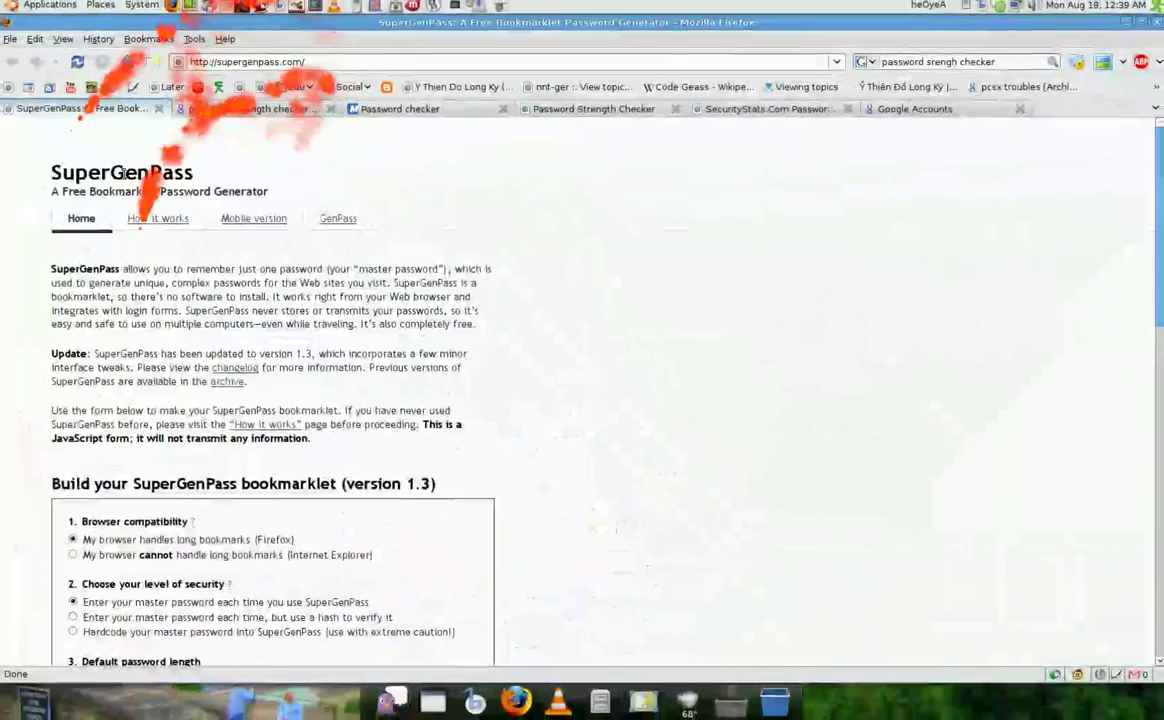
pyautogui.scroll(-4, 100, 300)
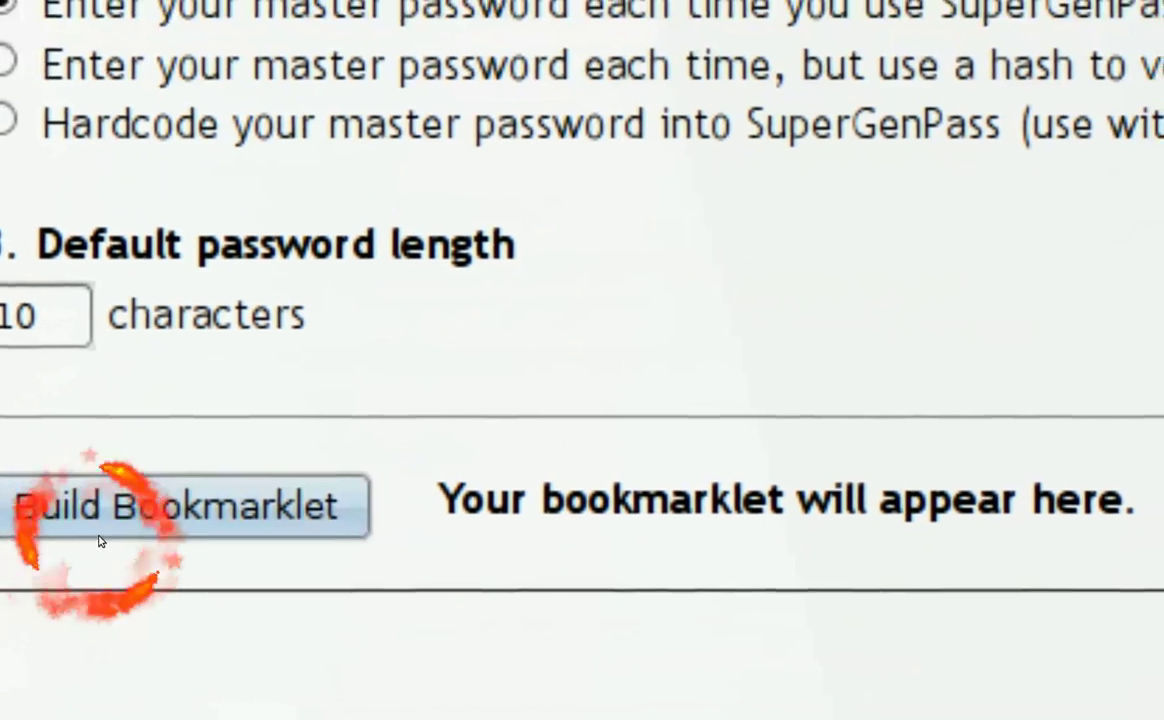
pyautogui.click(100, 539)
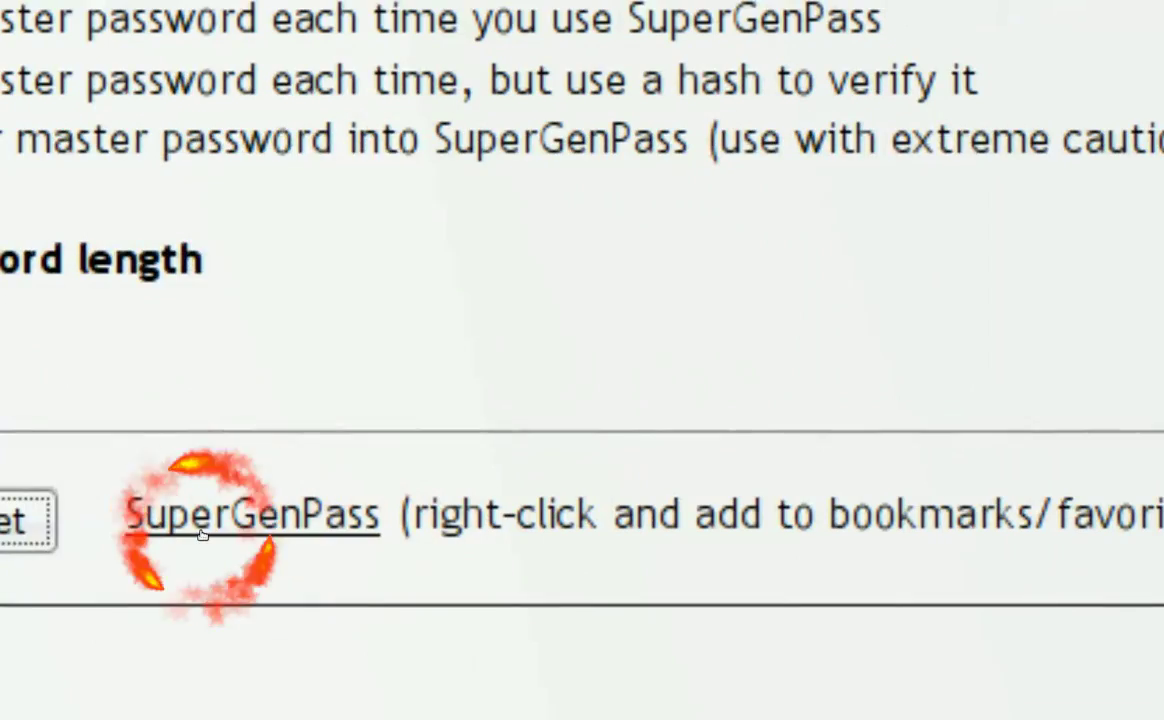
# Add the SuperGenPass bookmarklet to the bookmarks toolbar just after the Blogger bookmark, and close its password prompt on the page
pyautogui.moveTo(200, 535); pyautogui.dragTo(690, 115)
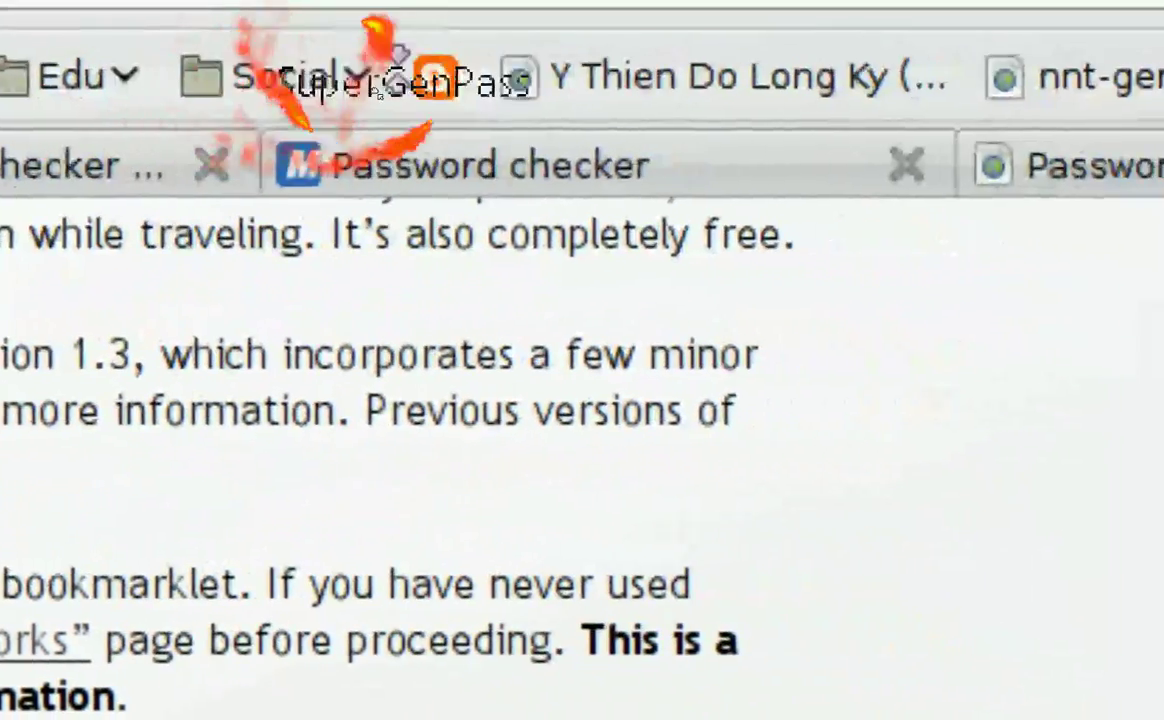
pyautogui.moveTo(381, 93)
pyautogui.mouseDown()
pyautogui.moveTo(475, 85)
pyautogui.moveTo(466, 90)
pyautogui.mouseUp()
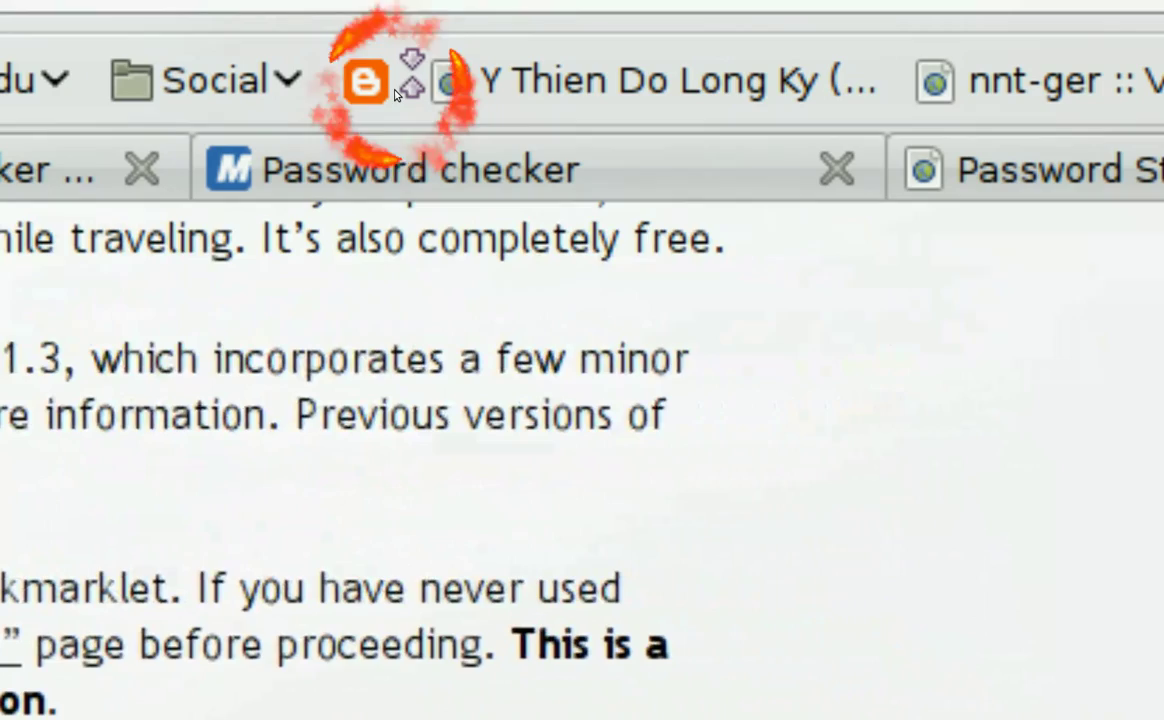
pyautogui.moveTo(396, 94); pyautogui.dragTo(405, 88)
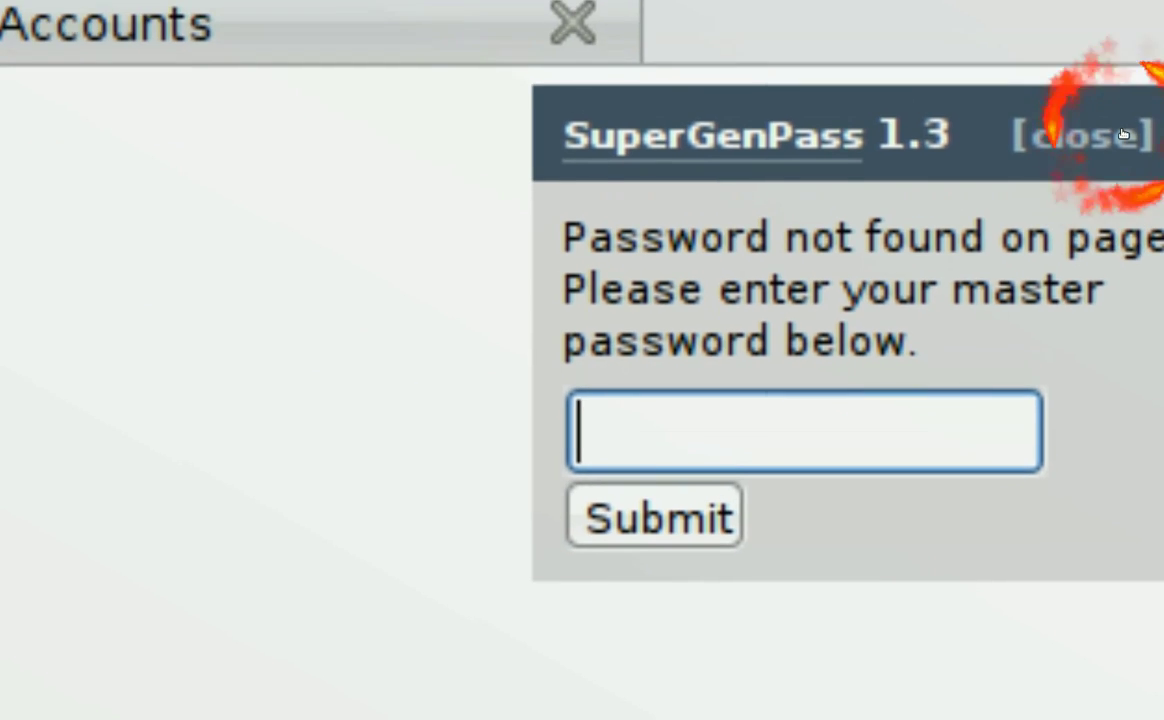
pyautogui.click(1100, 112)
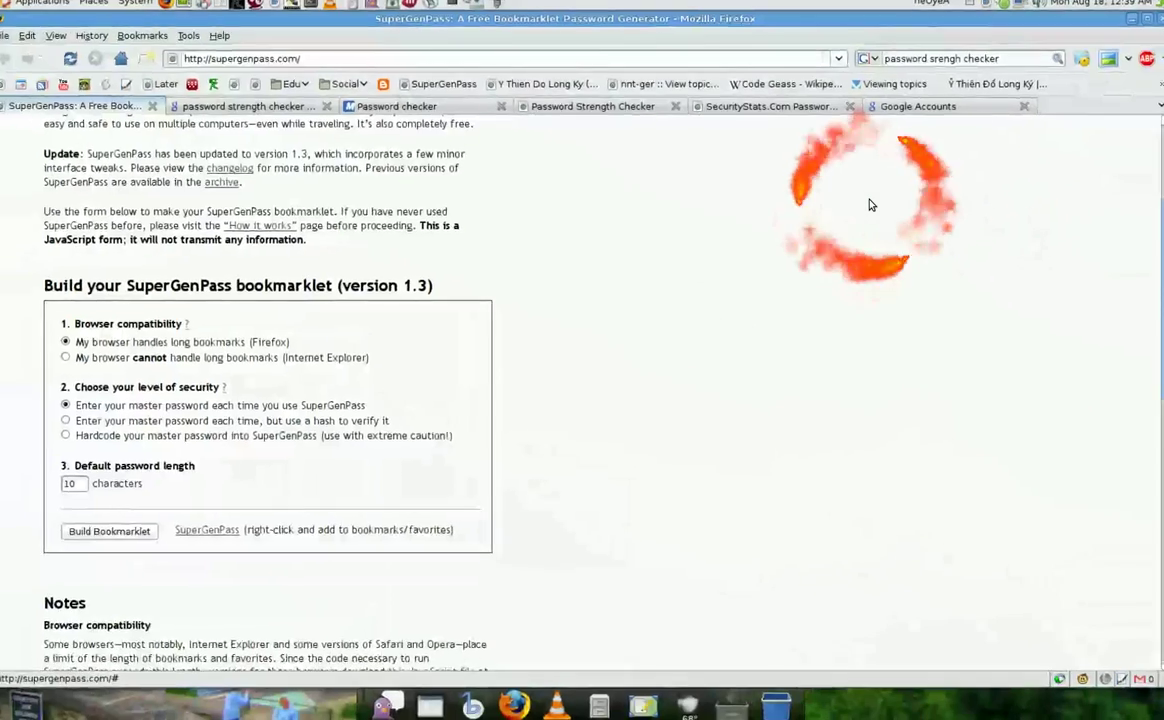
# Run SuperGenPass on the Gmail account creation page and submit the master password to generate a site password
pyautogui.click(925, 109)
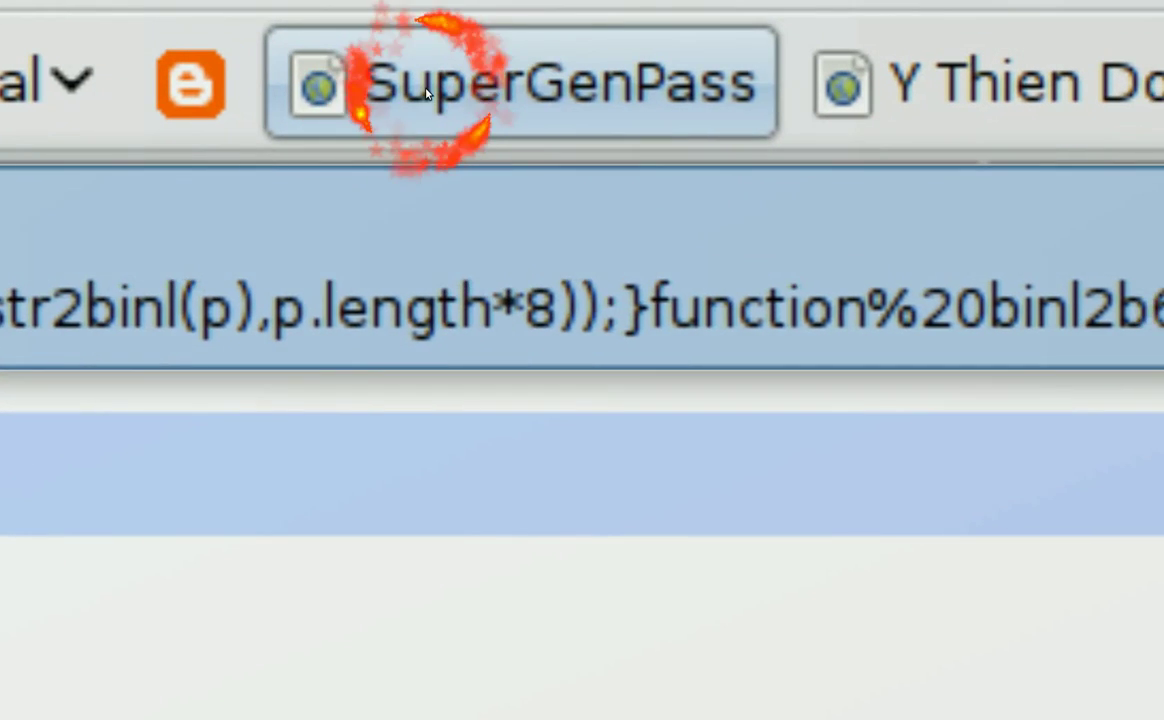
pyautogui.click(426, 93)
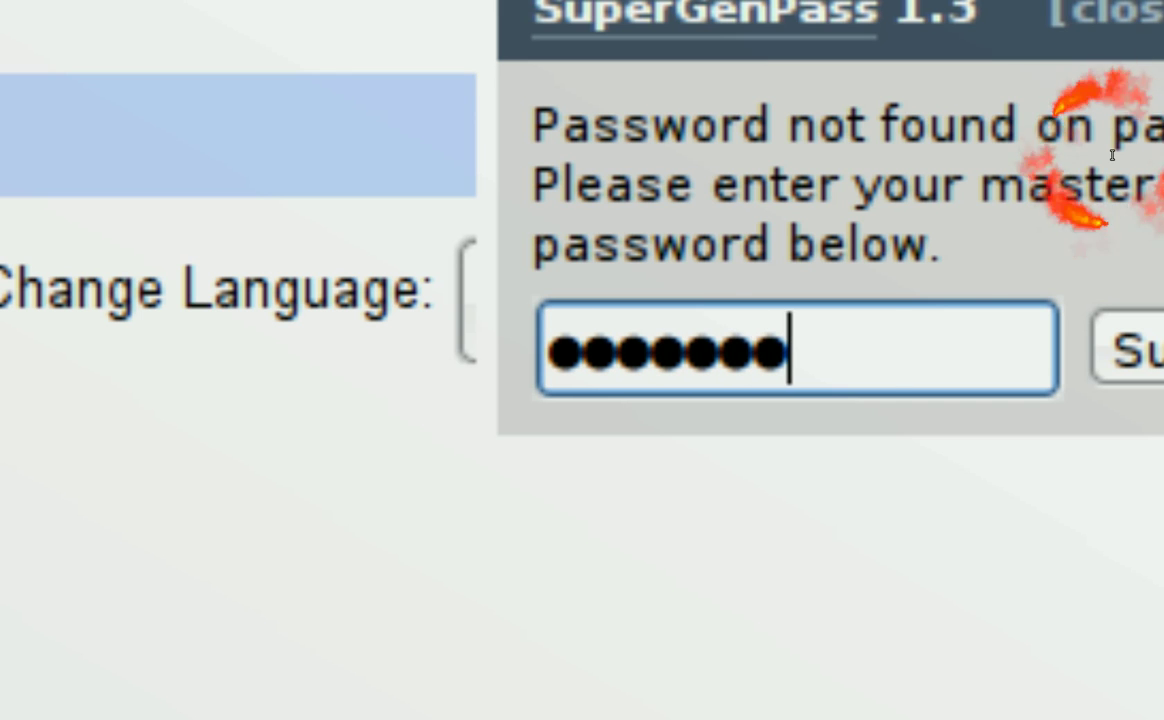
pyautogui.press('Return')
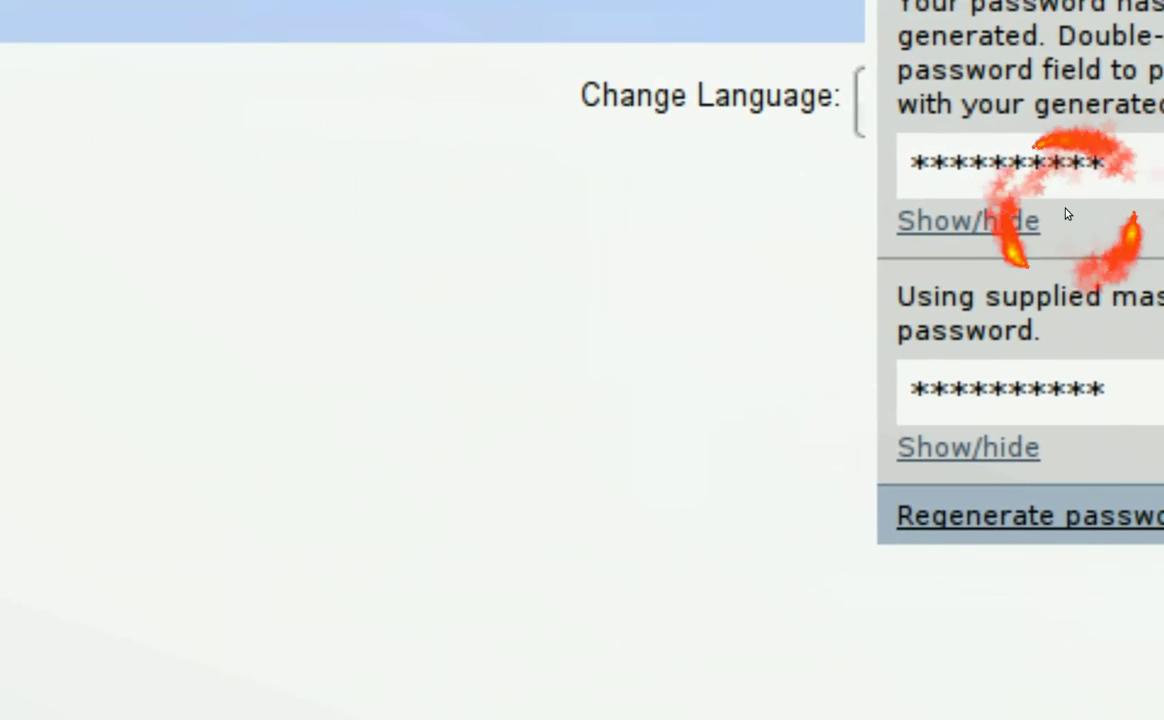
# Reveal the generated password and the supplied master password in the SuperGenPass panel and compare them
pyautogui.click(865, 240)
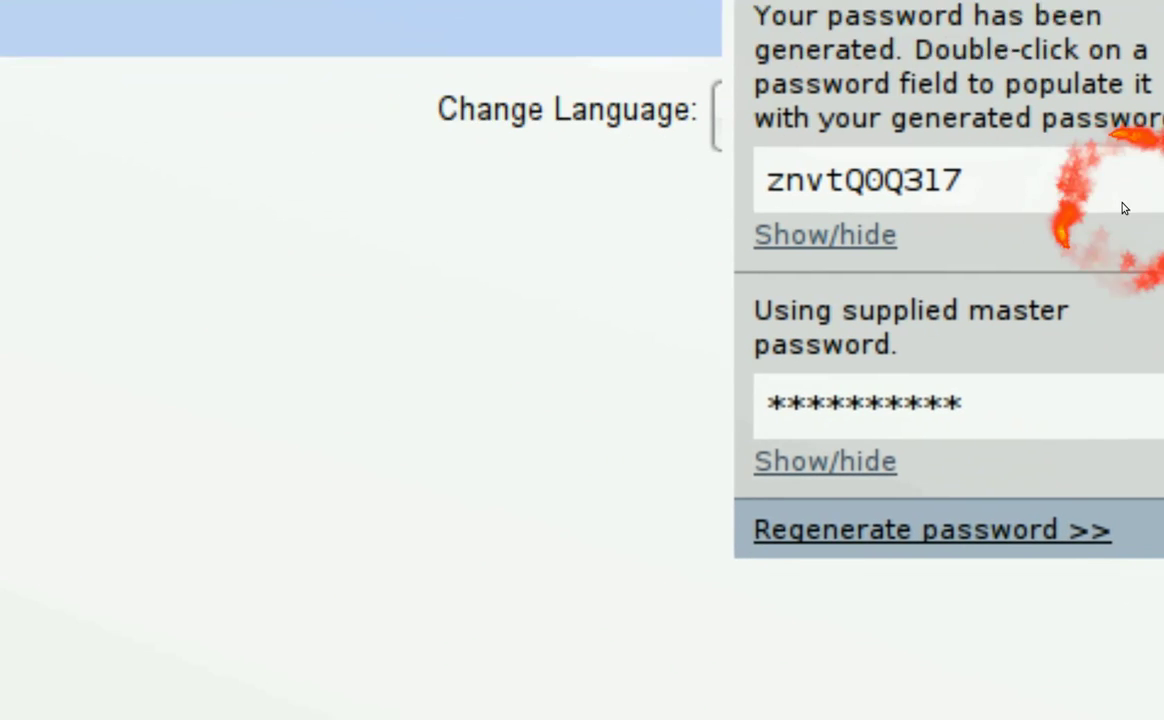
pyautogui.moveTo(1025, 189); pyautogui.dragTo(716, 177)
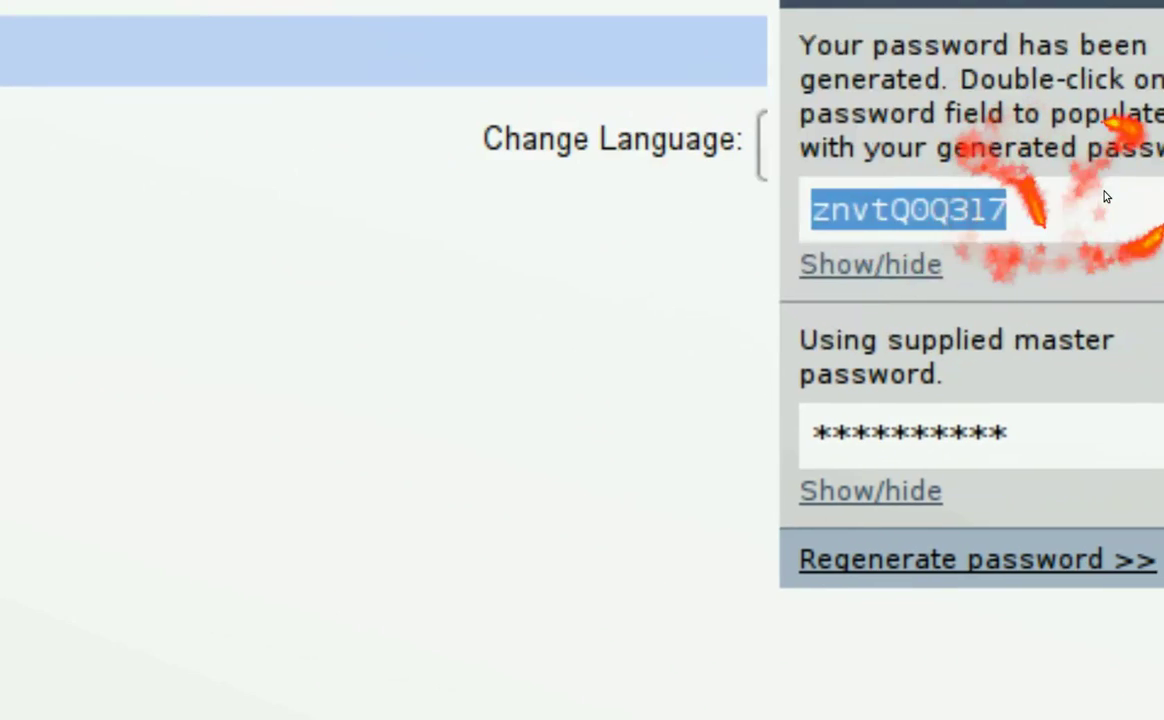
pyautogui.click(1112, 206)
pyautogui.click(1030, 288)
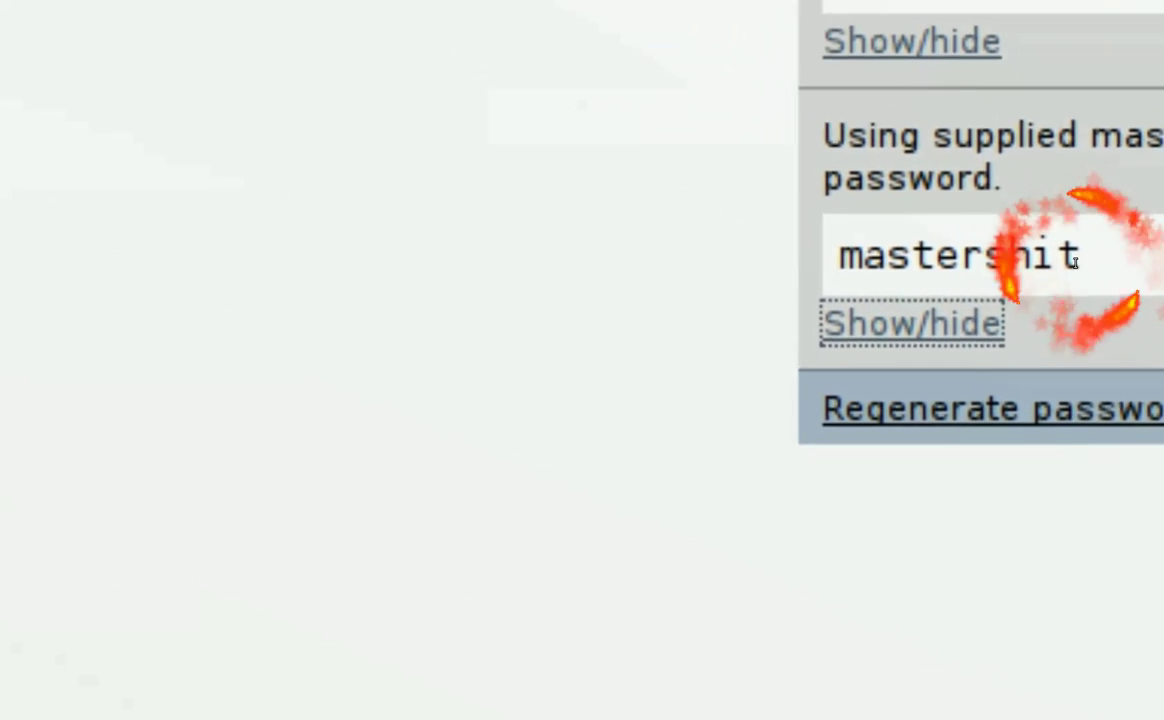
pyautogui.moveTo(1078, 258); pyautogui.dragTo(990, 258)
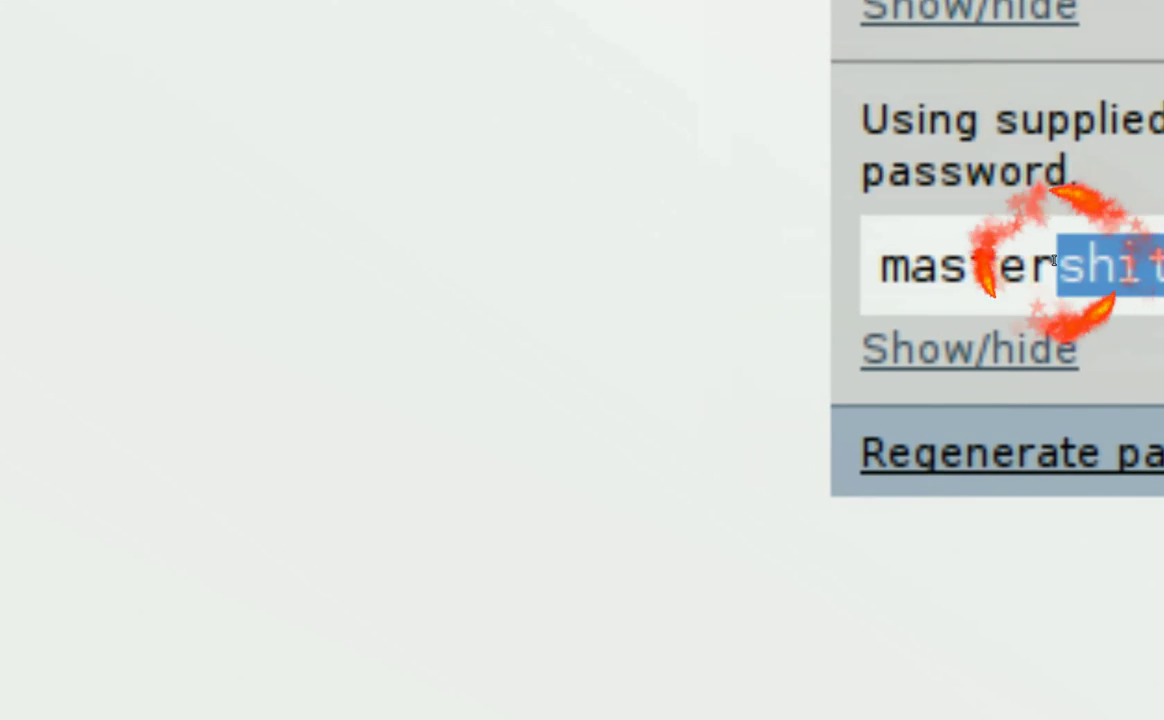
pyautogui.click(1054, 260)
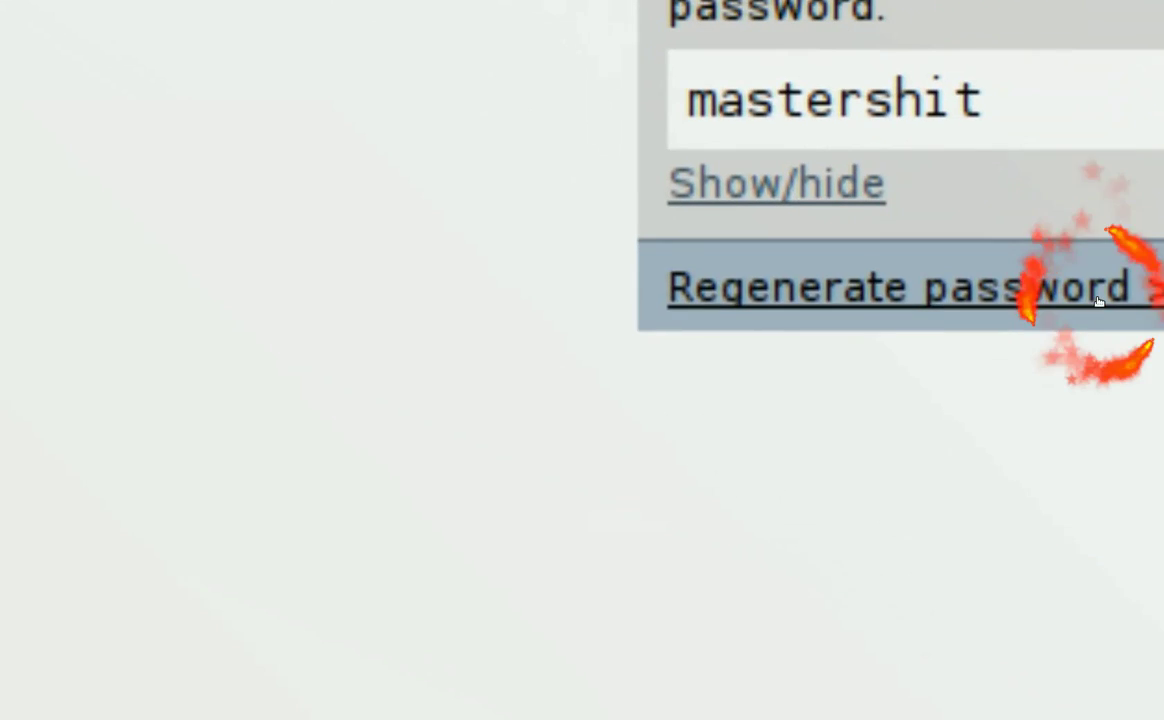
# Expand the regenerate password form and examine its master password, domain and password length fields
pyautogui.click(1098, 301)
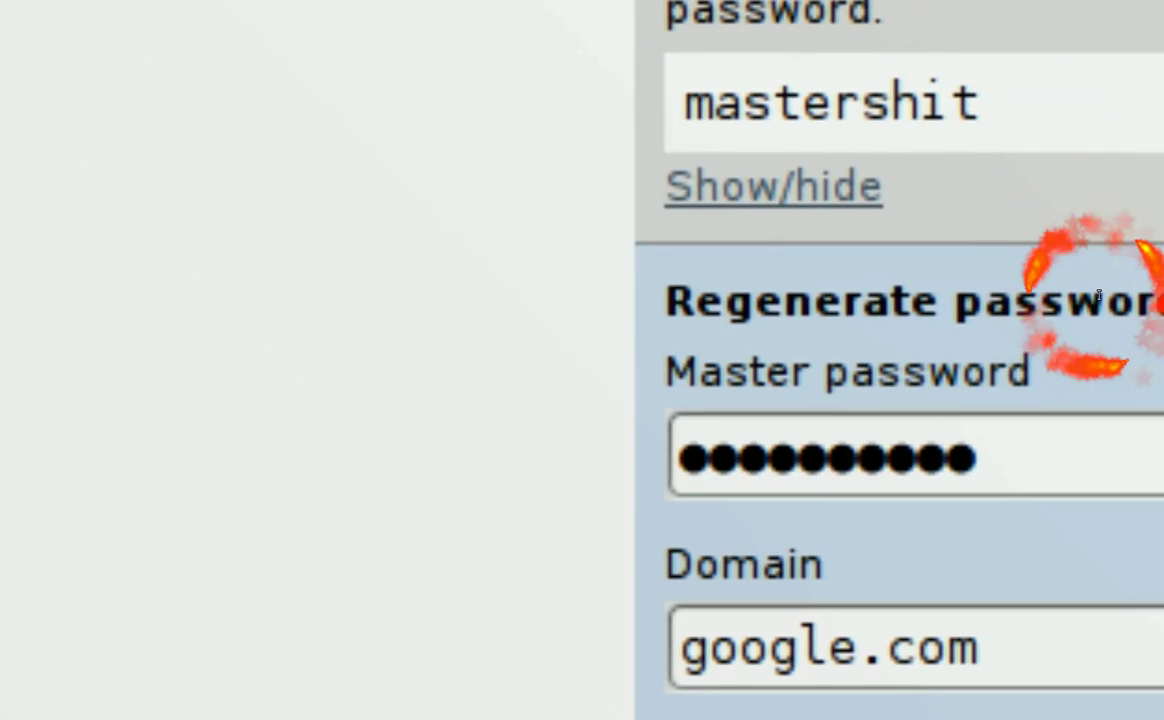
pyautogui.moveTo(1090, 198); pyautogui.dragTo(715, 210)
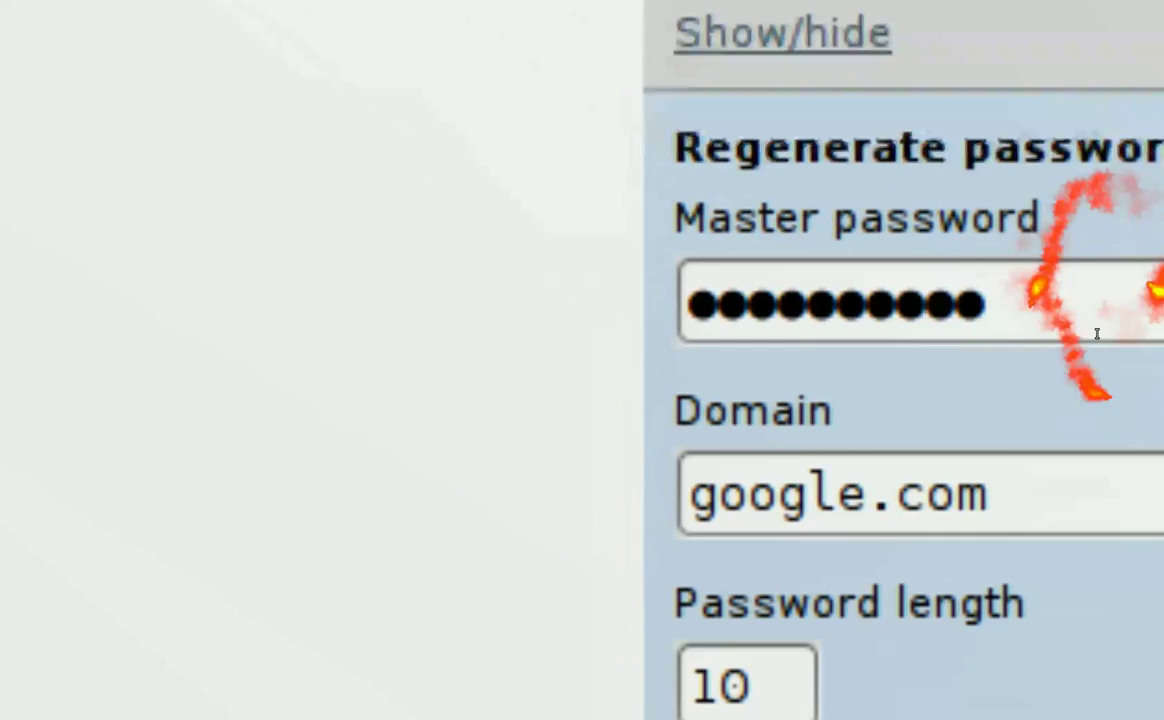
pyautogui.moveTo(995, 495); pyautogui.dragTo(686, 495)
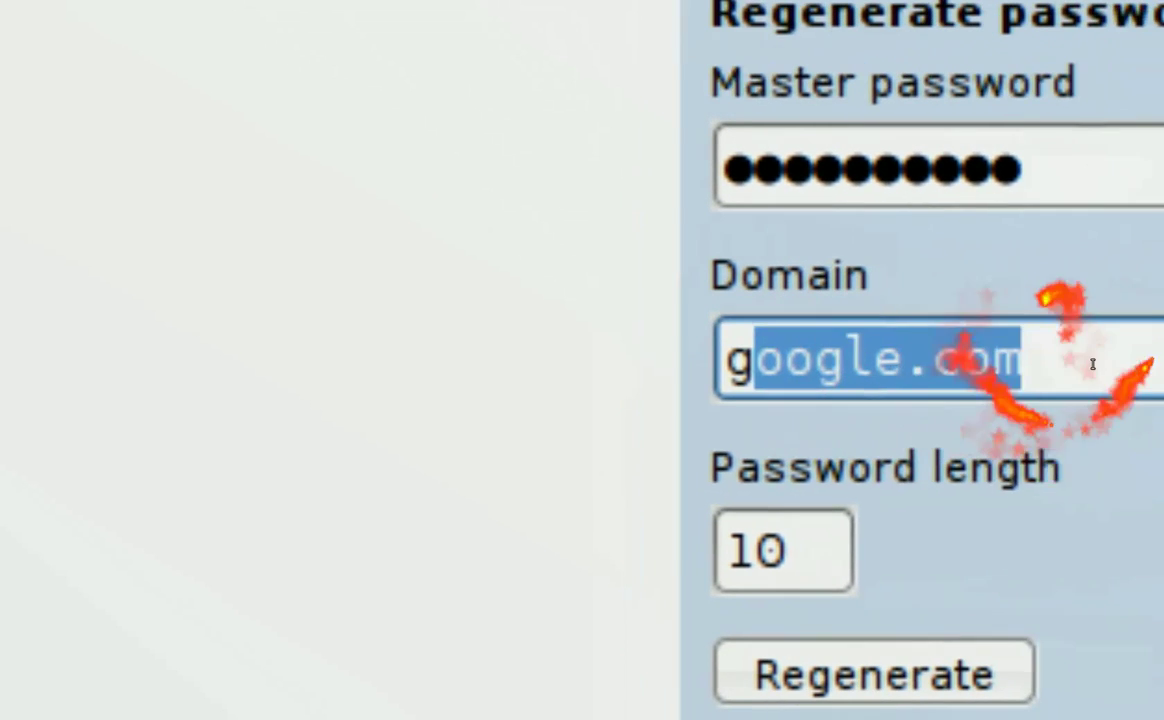
pyautogui.click(1093, 364)
pyautogui.click(815, 556)
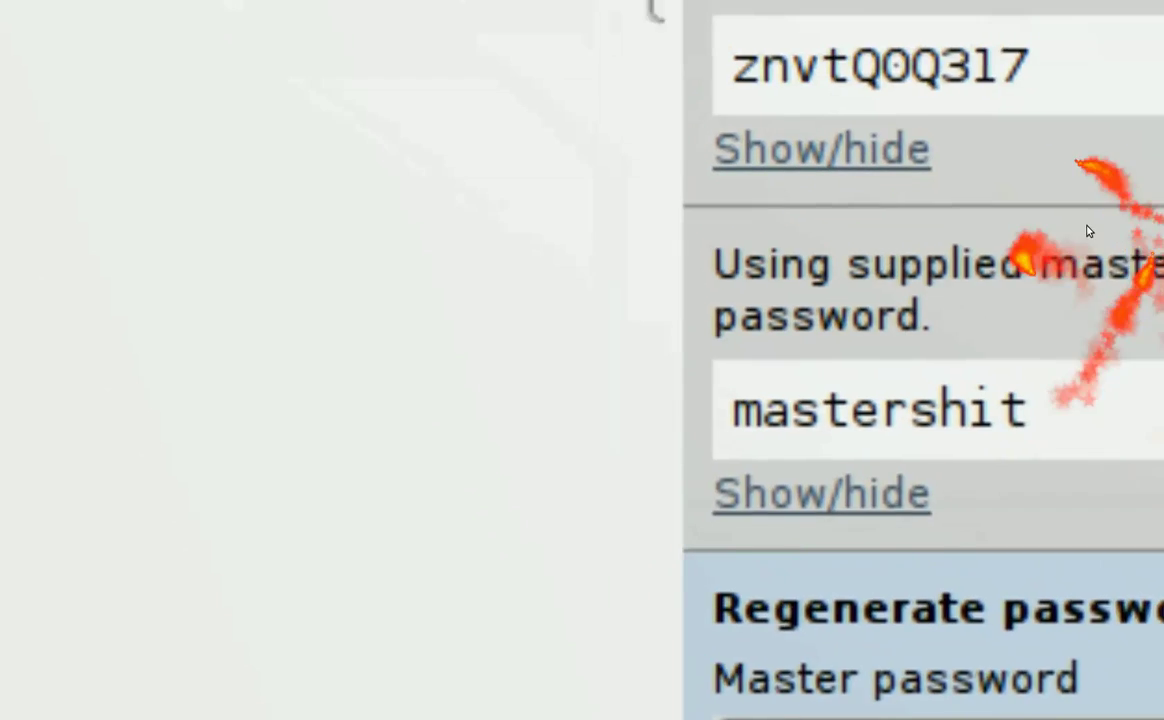
# Copy the generated password from the SuperGenPass panel on the Gmail account creation page
pyautogui.moveTo(1059, 66); pyautogui.dragTo(707, 73)
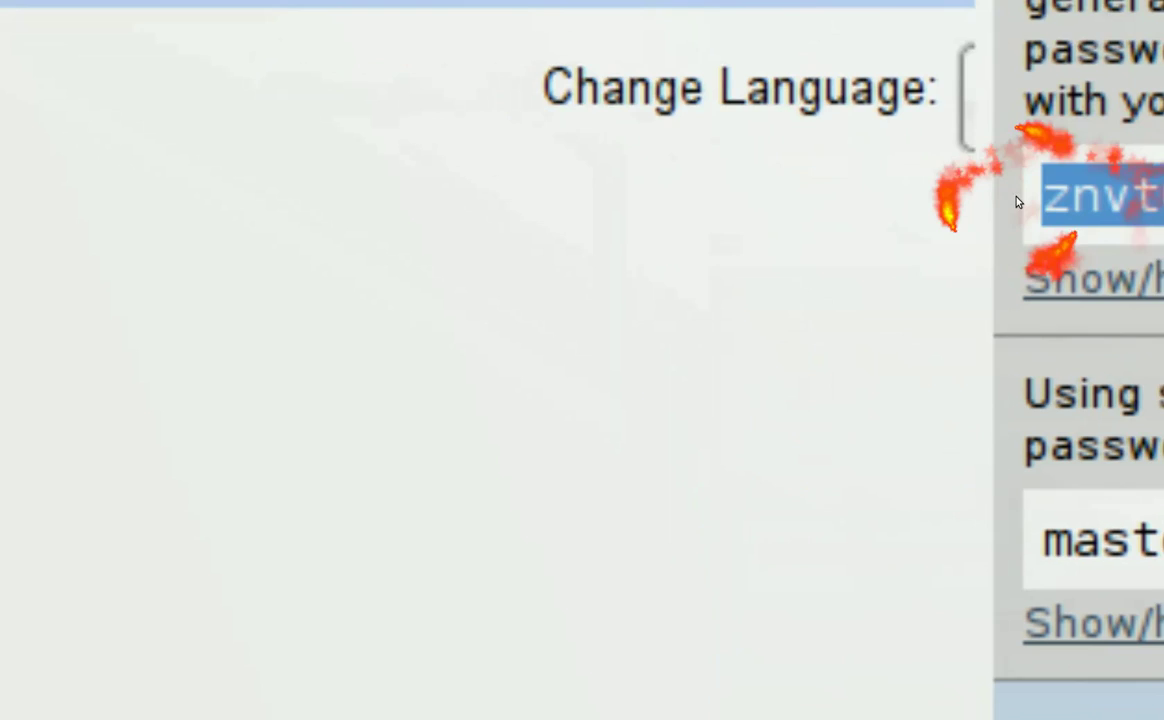
pyautogui.click(1017, 202)
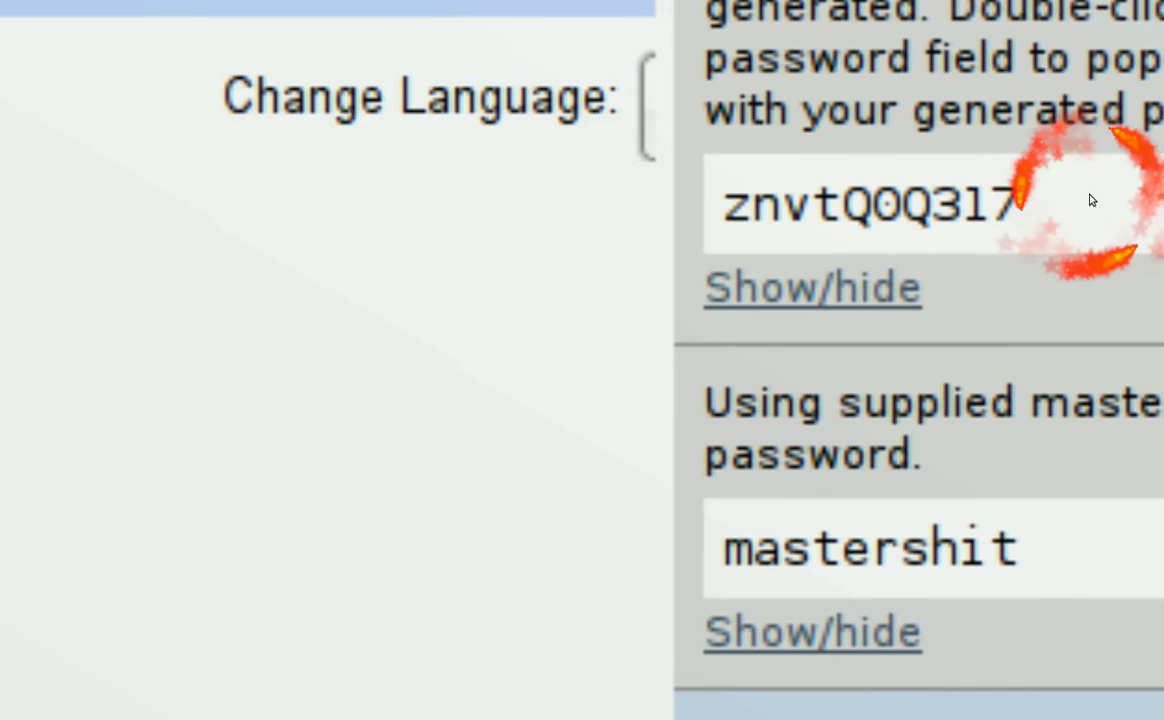
pyautogui.moveTo(1091, 200); pyautogui.dragTo(693, 228)
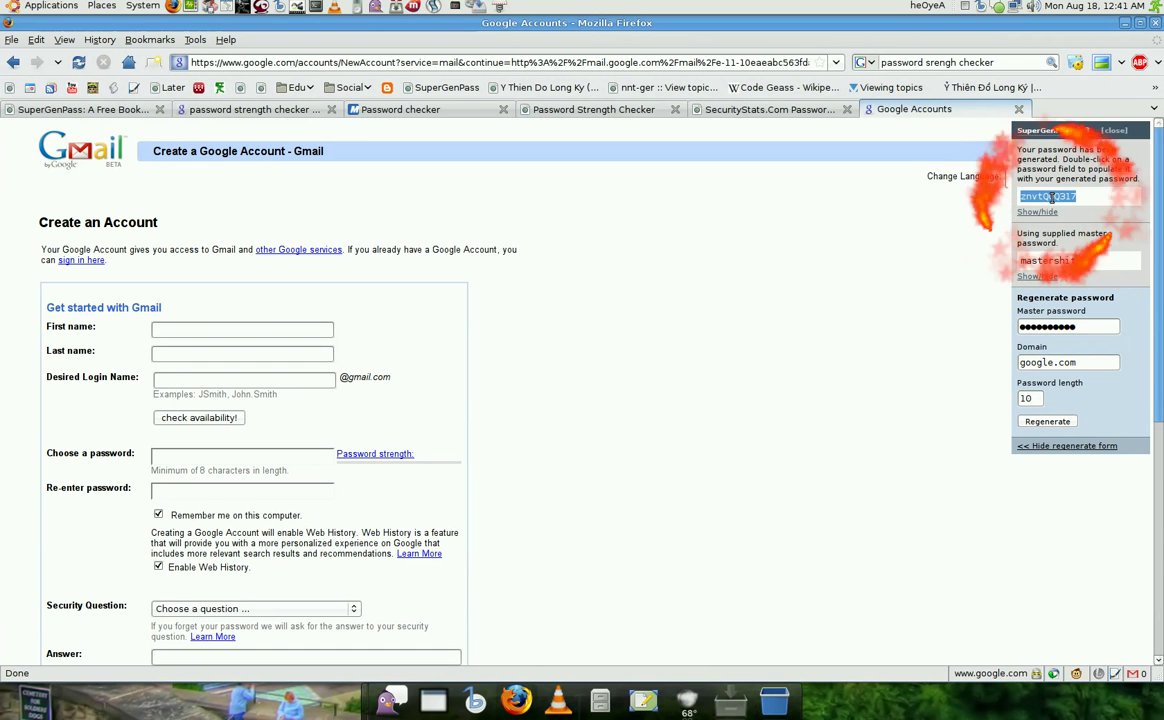
pyautogui.rightClick(1051, 198)
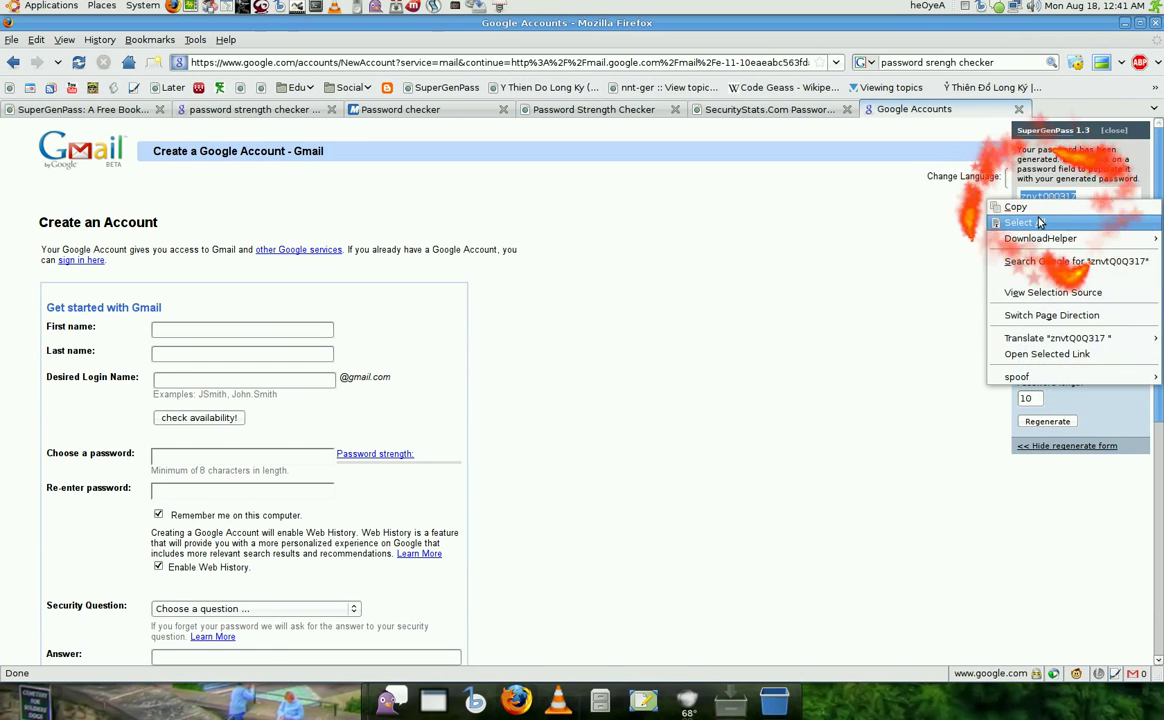
pyautogui.click(1043, 210)
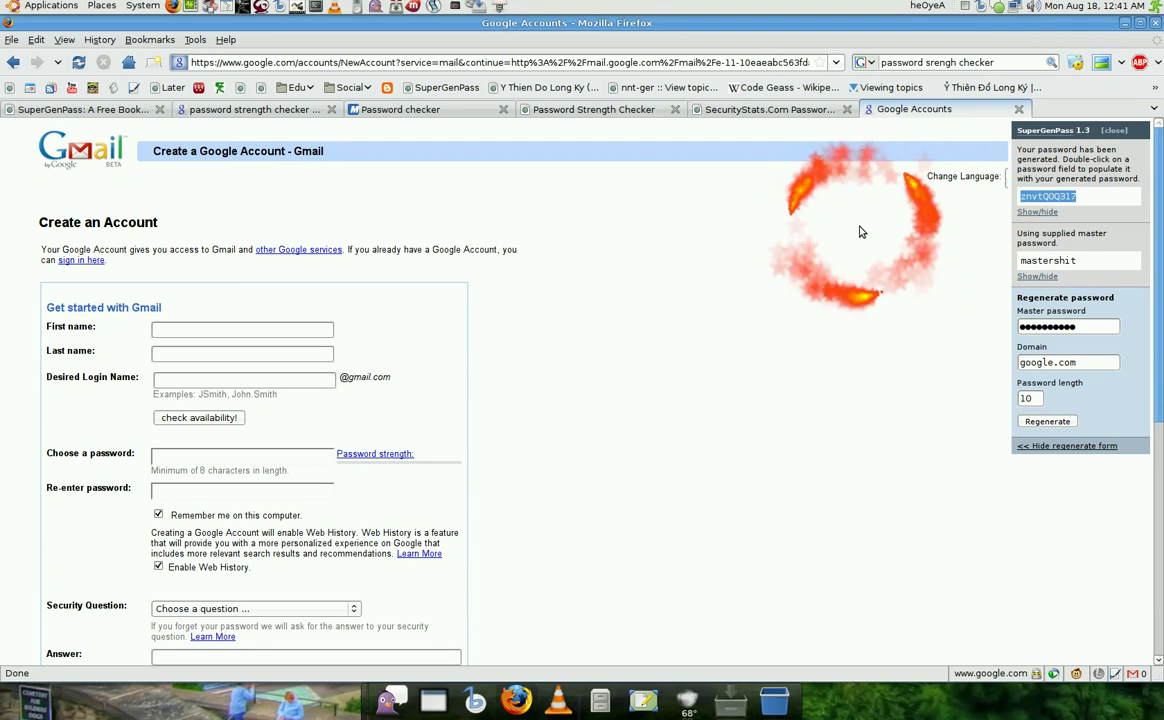
# Open the SuperGenPass mobile version and examine its master password, site domain, password length and generated password fields
pyautogui.click(90, 109)
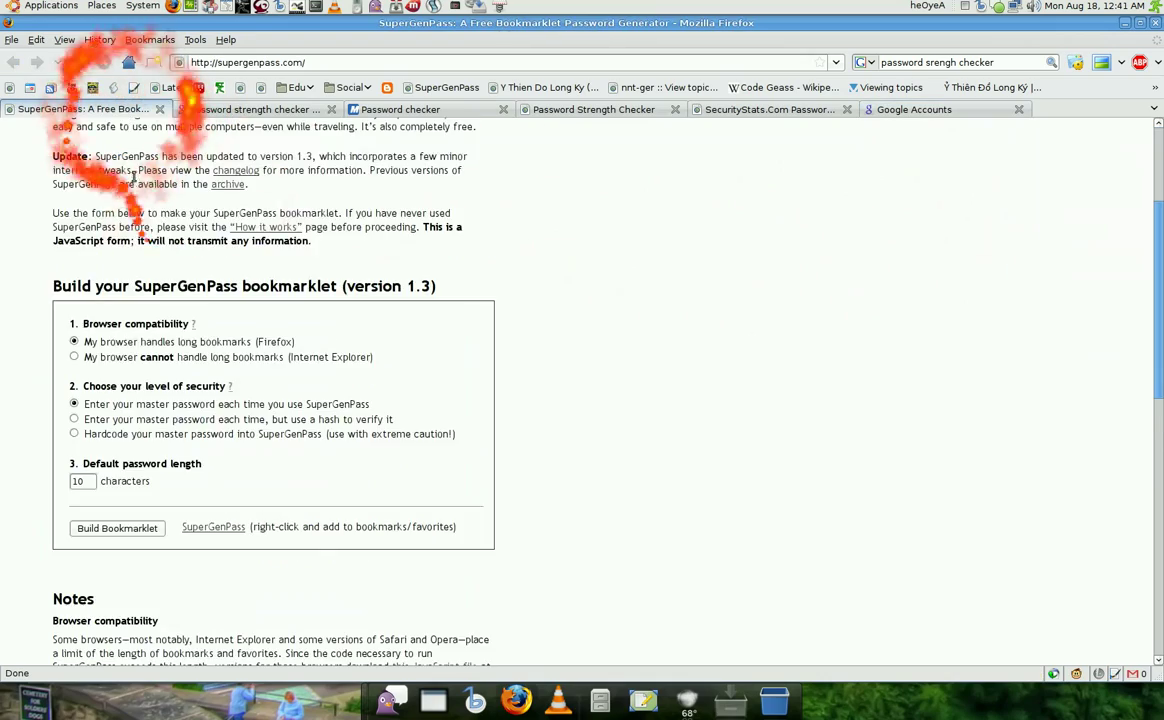
pyautogui.scroll(4, 179, 240)
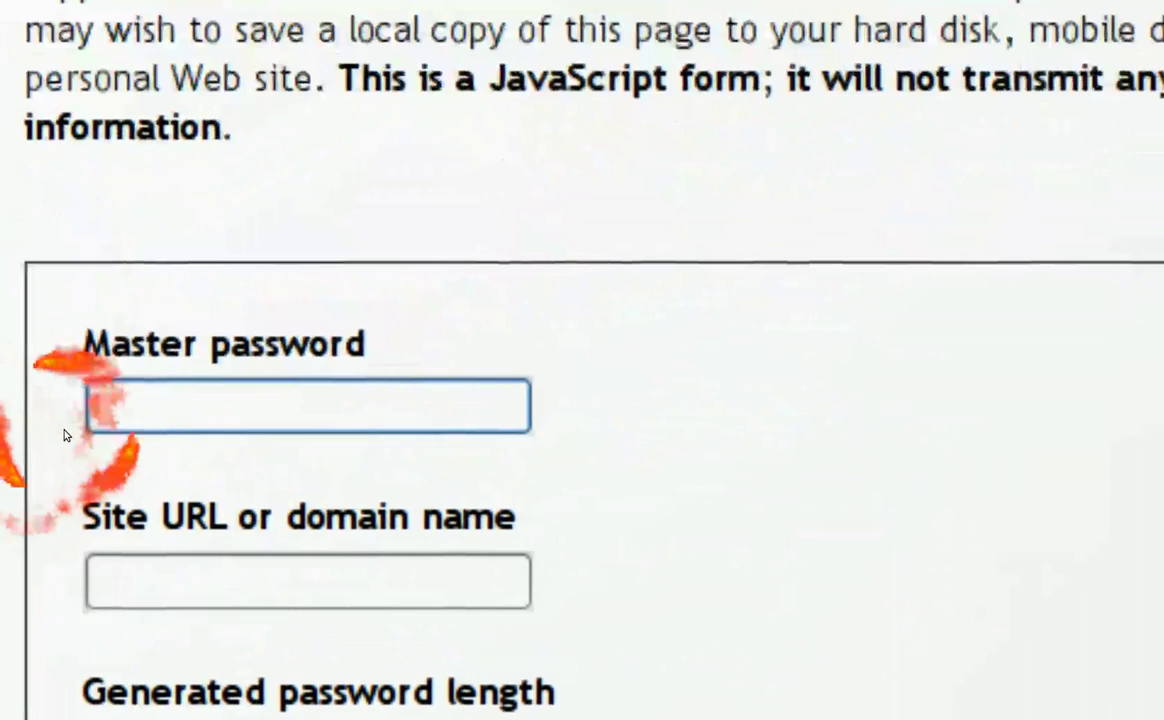
pyautogui.click(73, 474)
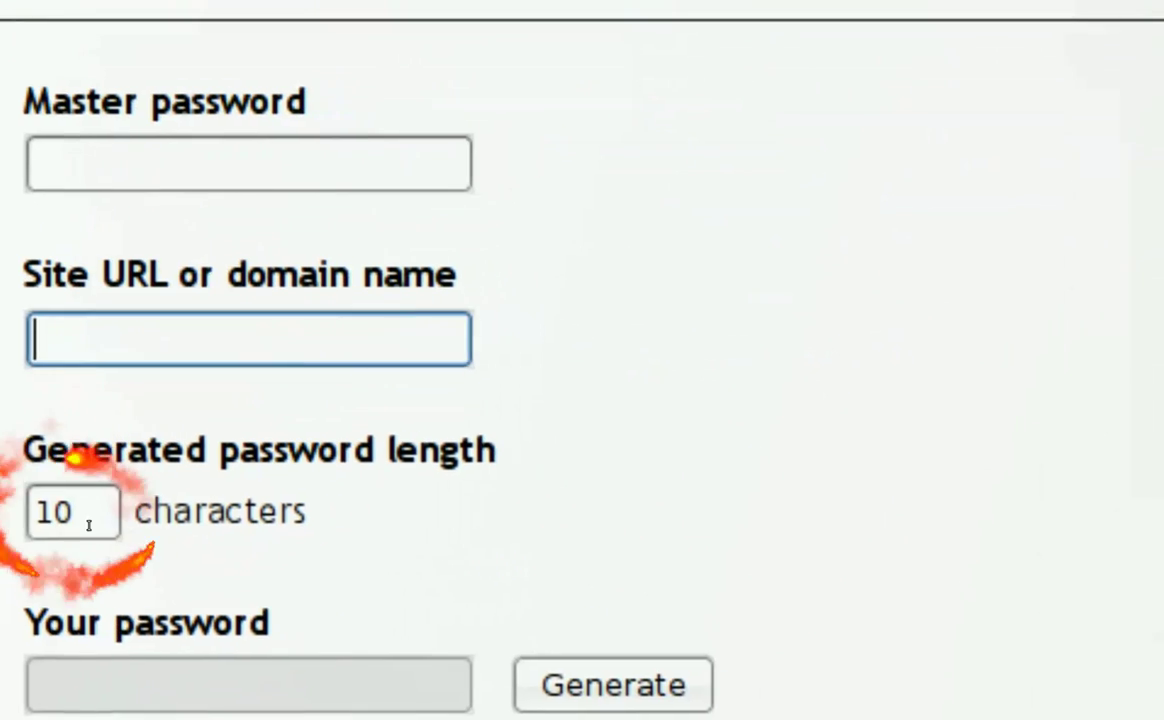
pyautogui.click(91, 669)
pyautogui.moveTo(160, 511); pyautogui.dragTo(330, 511)
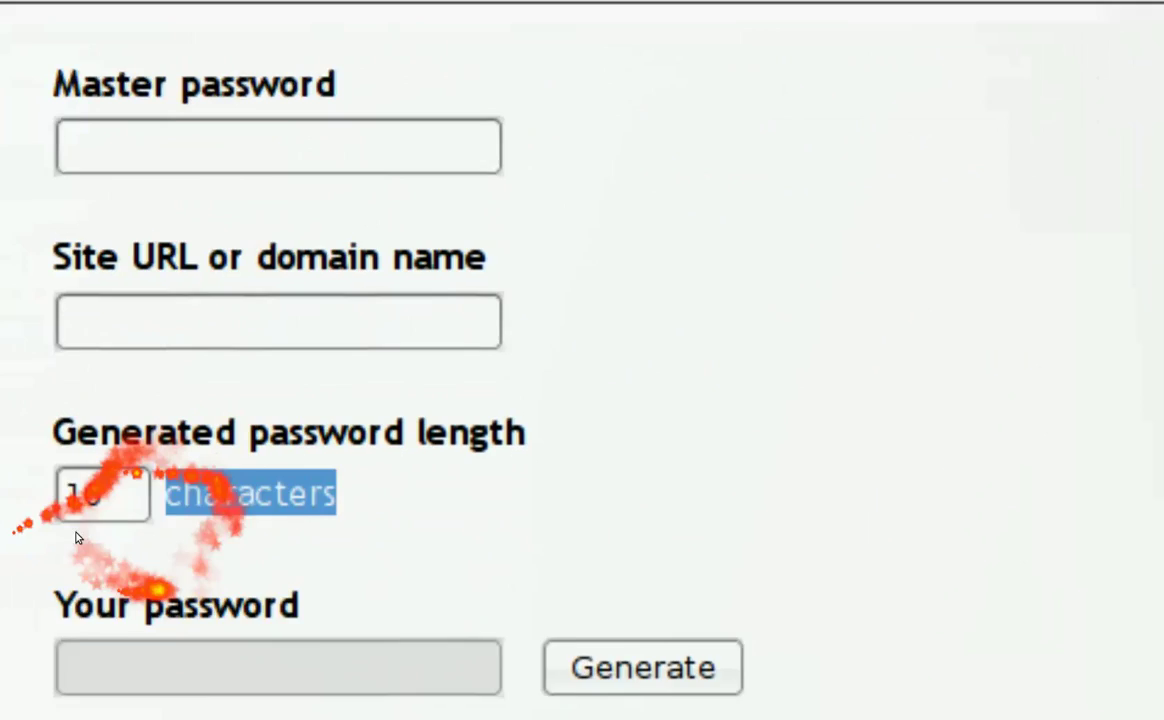
pyautogui.click(5, 536)
pyautogui.click(105, 662)
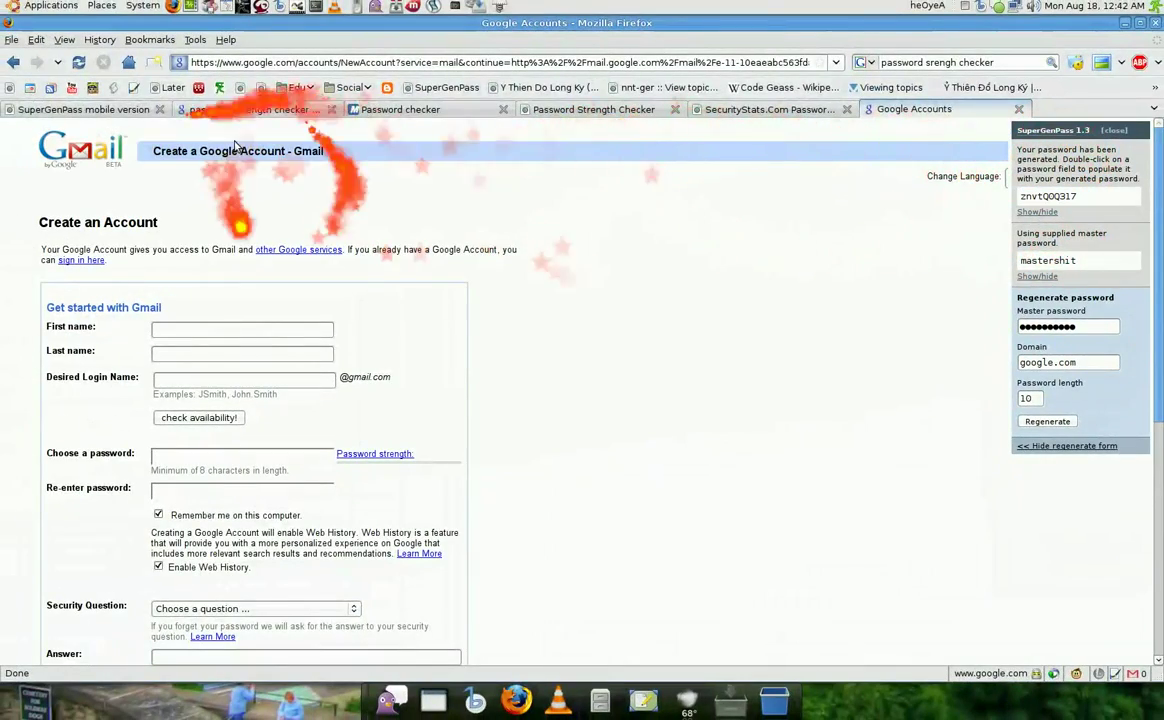
# Paste the copied password into Microsoft's Password checker and the Password Strength Checker, and examine its strength and complexity ratings
pyautogui.click(388, 110)
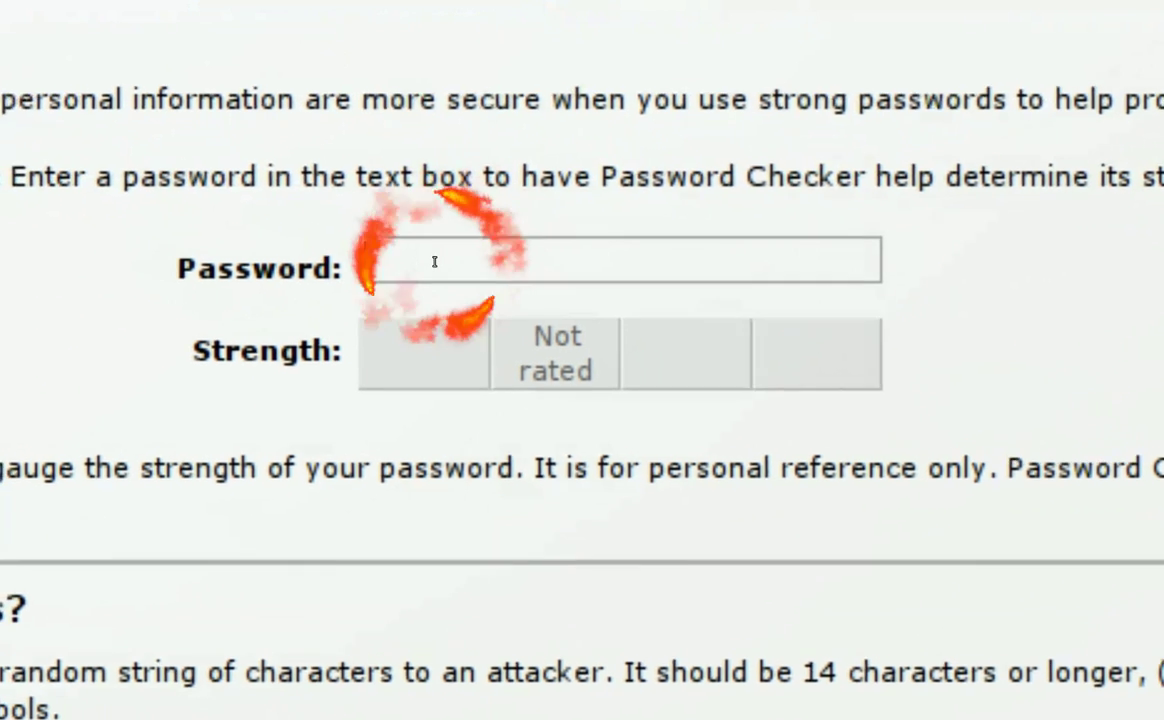
pyautogui.hotkey('ctrl', 'v')
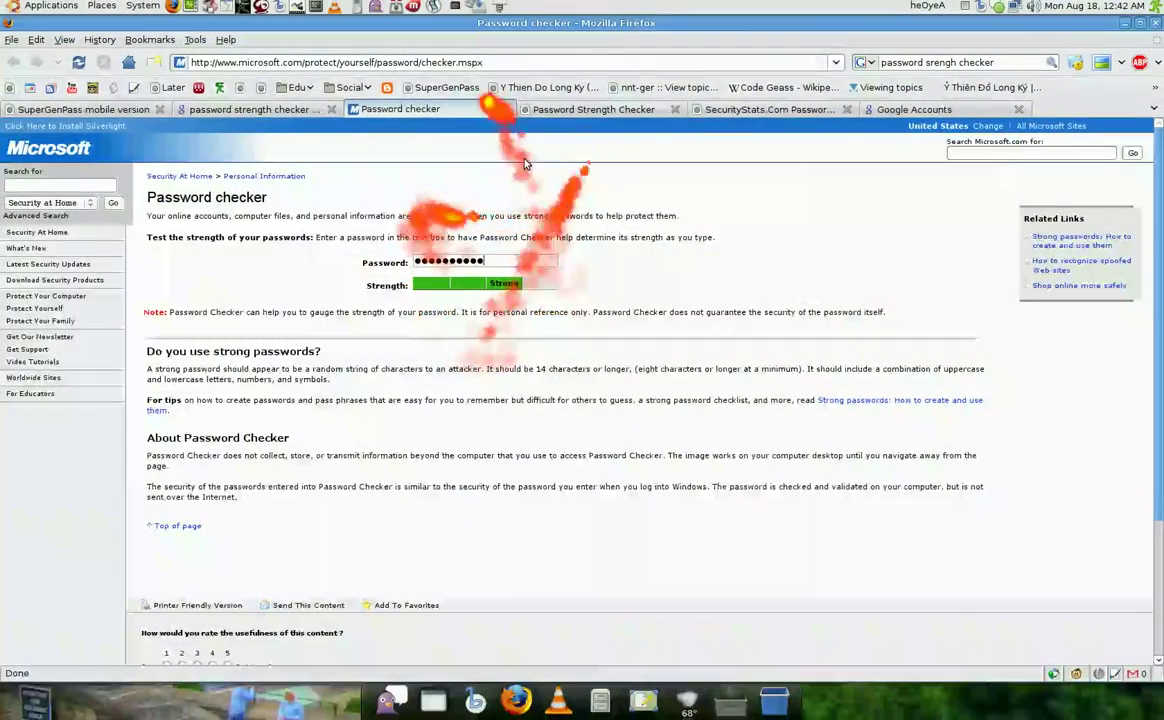
pyautogui.click(588, 109)
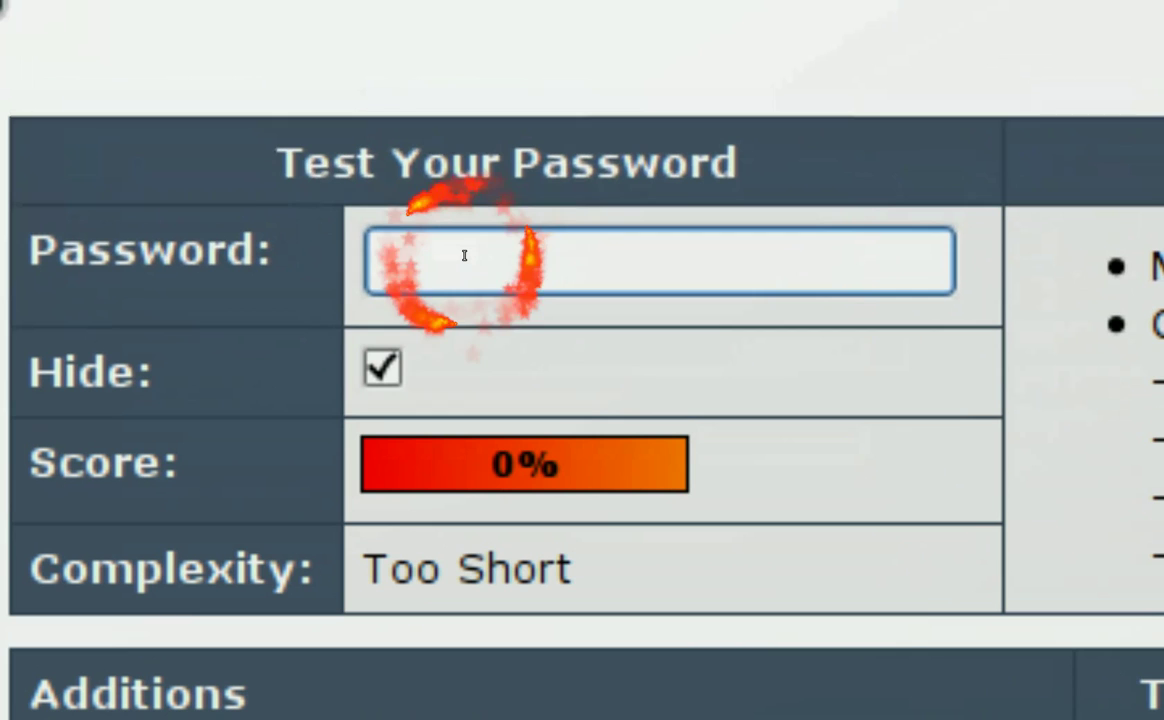
pyautogui.hotkey('ctrl', 'v')
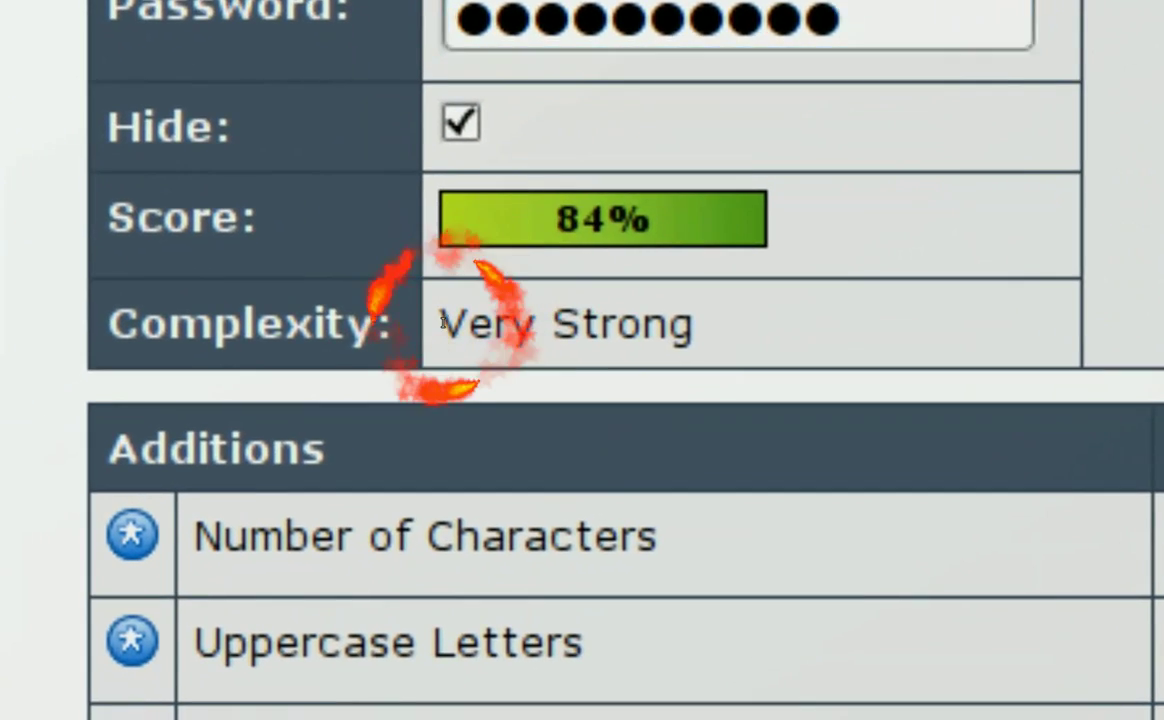
pyautogui.moveTo(315, 395); pyautogui.dragTo(568, 395)
pyautogui.click(591, 381)
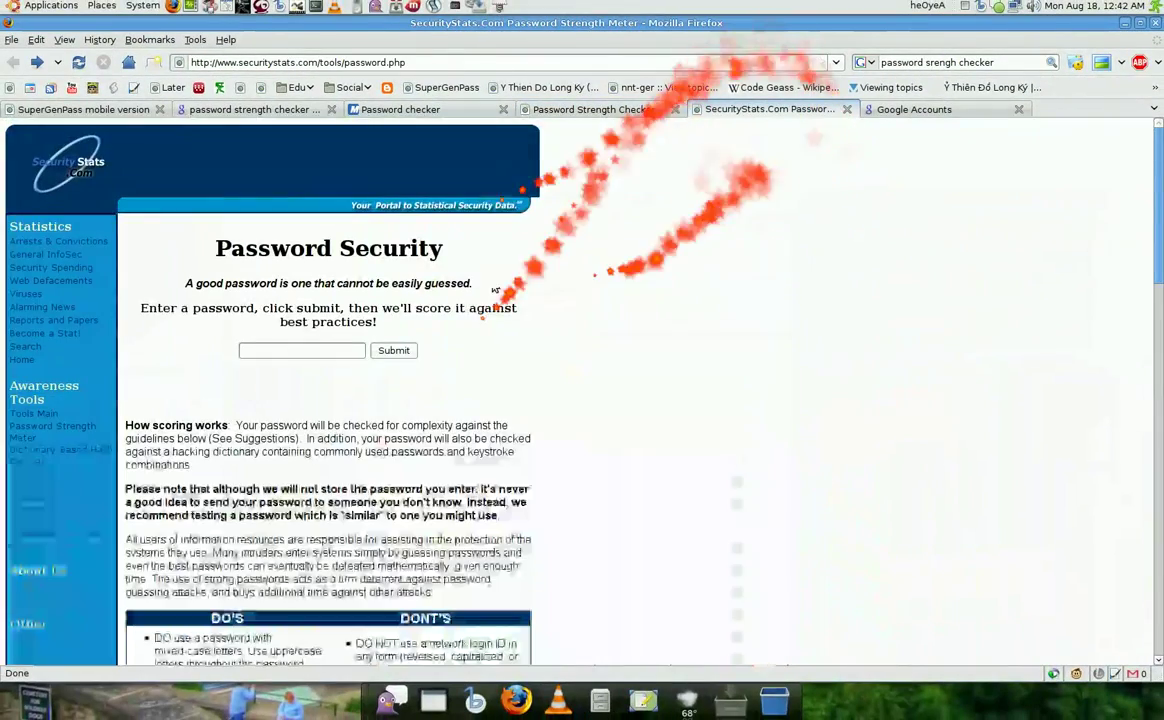
# Enter the generated password in the SecurityStats Password Security form and submit it for scoring
pyautogui.click(312, 343)
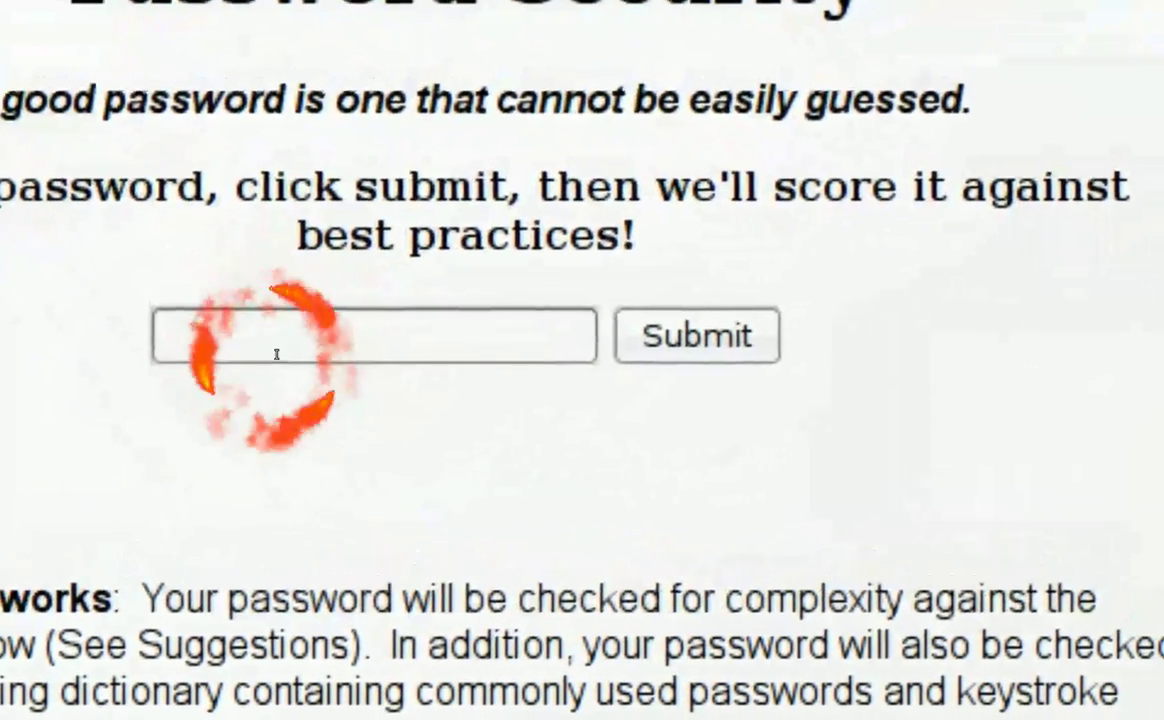
pyautogui.click(290, 330)
pyautogui.write('•••••••••••')
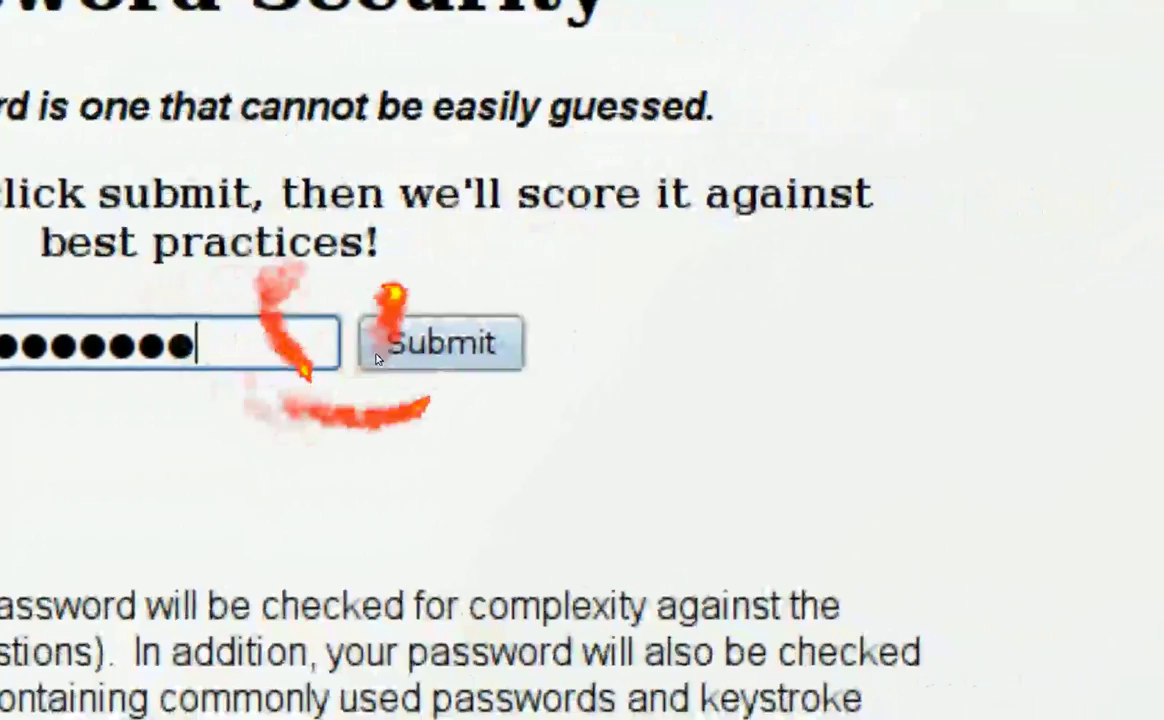
pyautogui.click(611, 367)
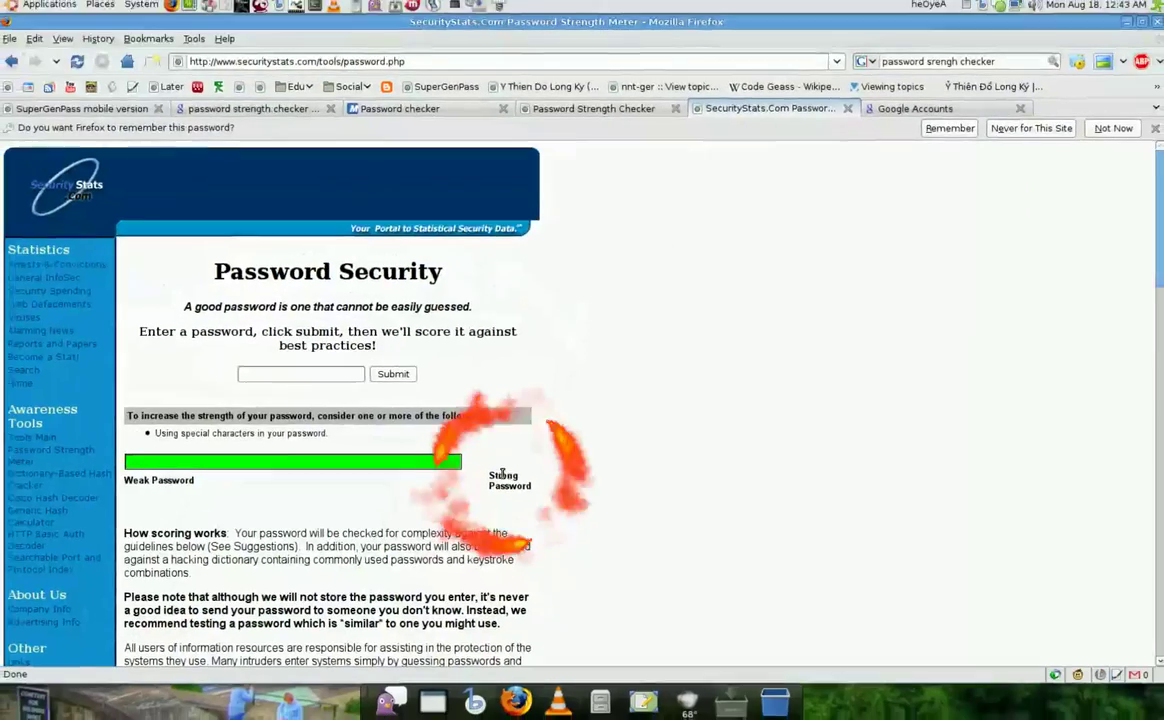
# Return to the SuperGenPass site's home page to review its introduction, and run the saved SuperGenPass bookmarklet
pyautogui.click(904, 110)
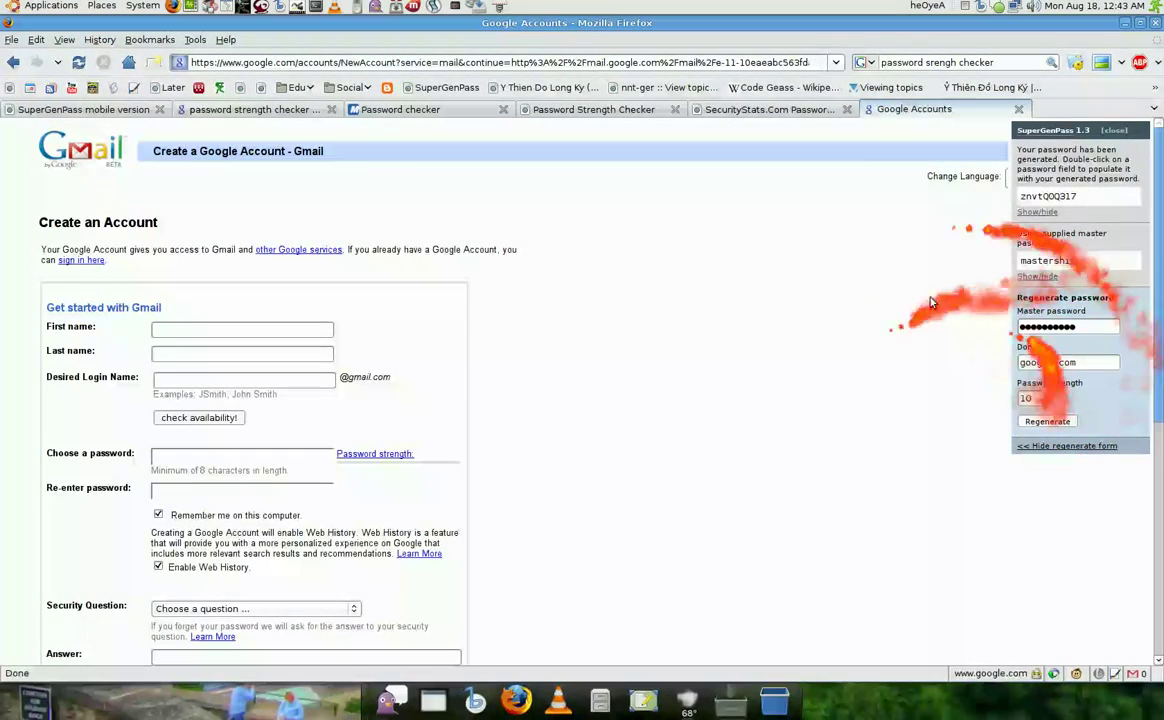
pyautogui.click(120, 112)
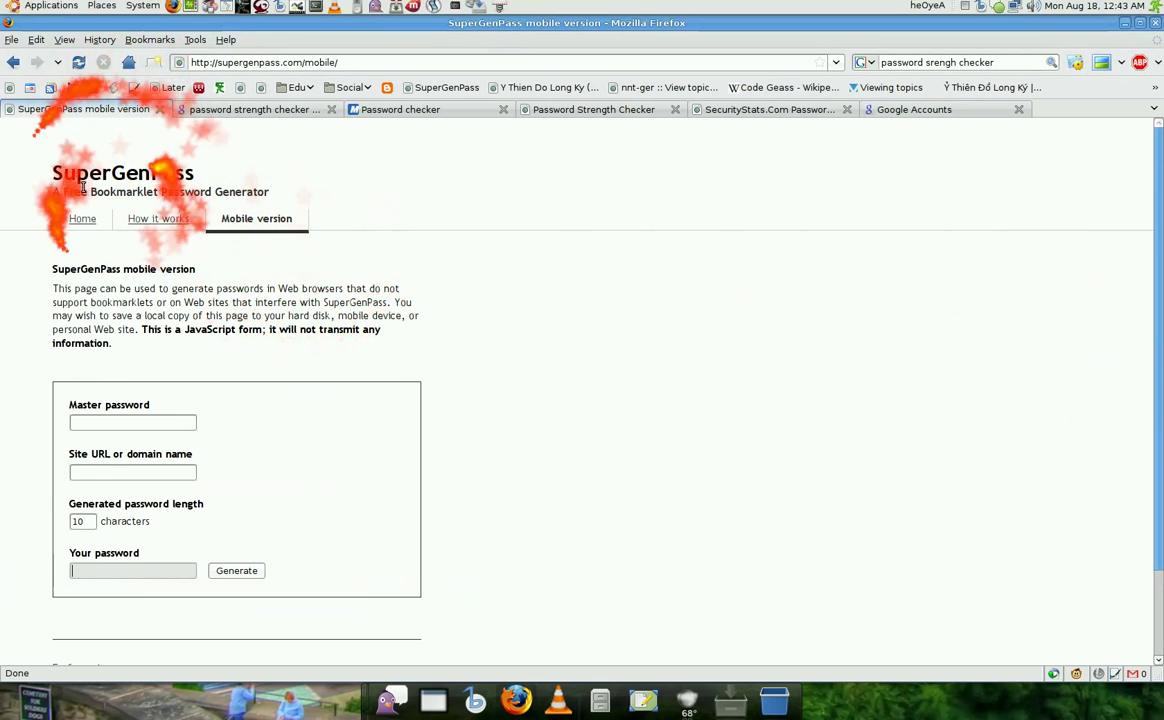
pyautogui.click(80, 216)
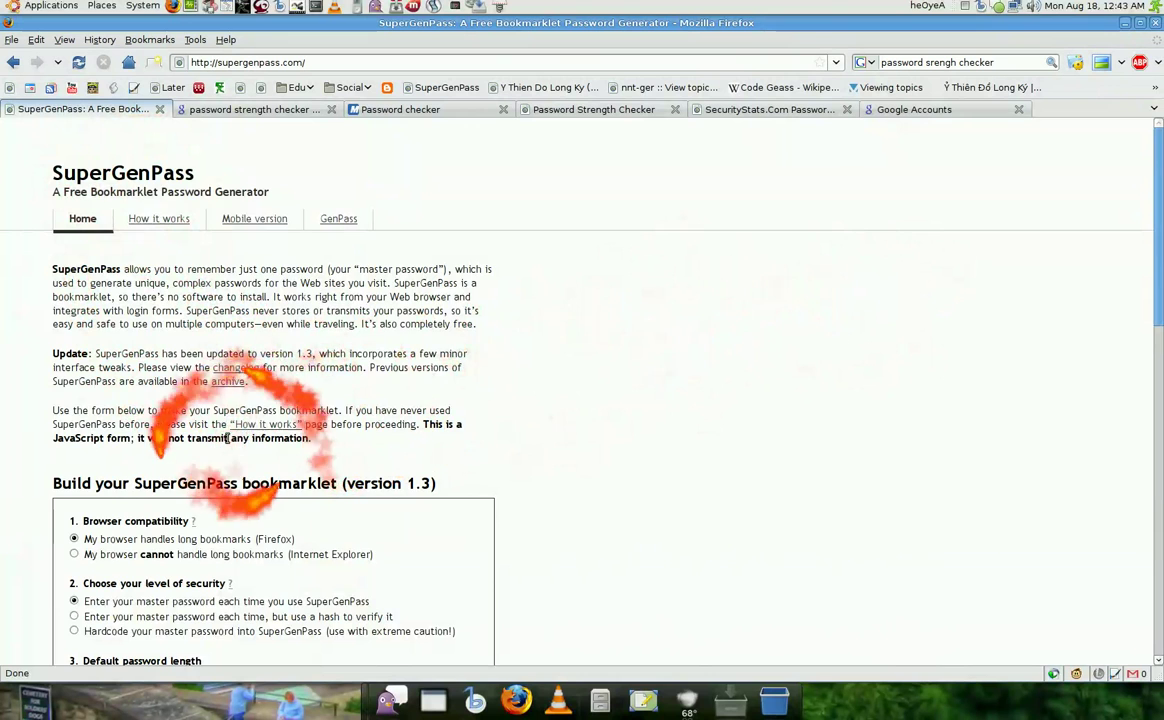
pyautogui.scroll(-2, 226, 438)
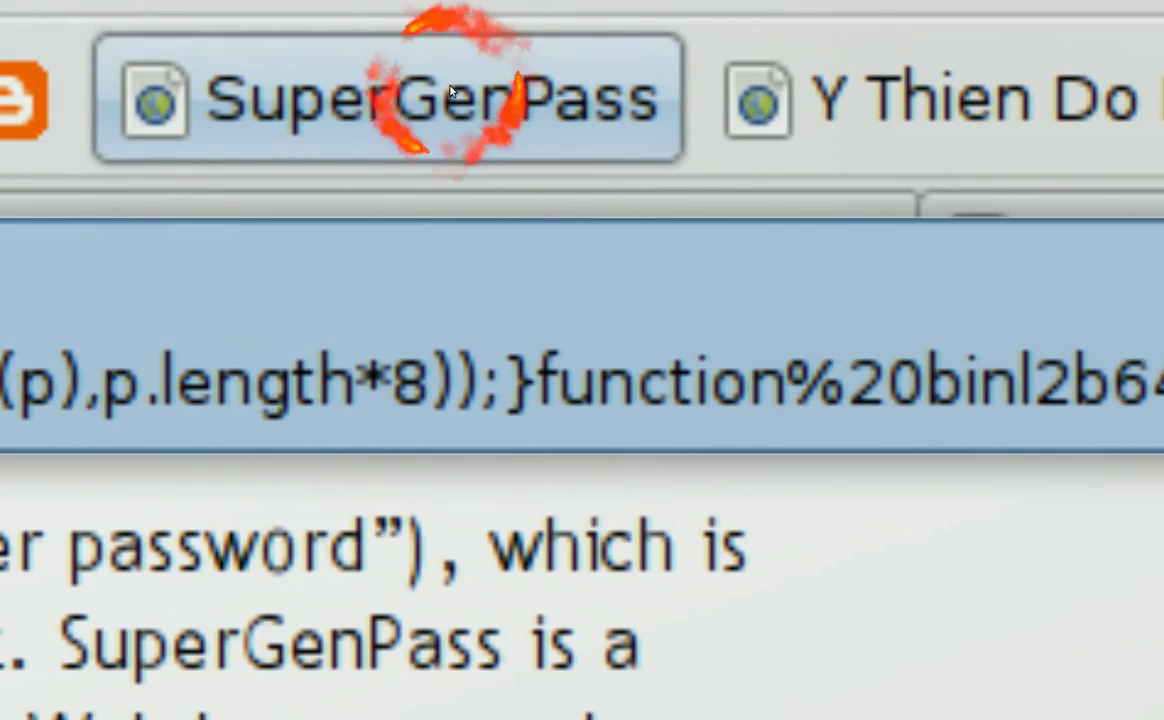
pyautogui.click(450, 91)
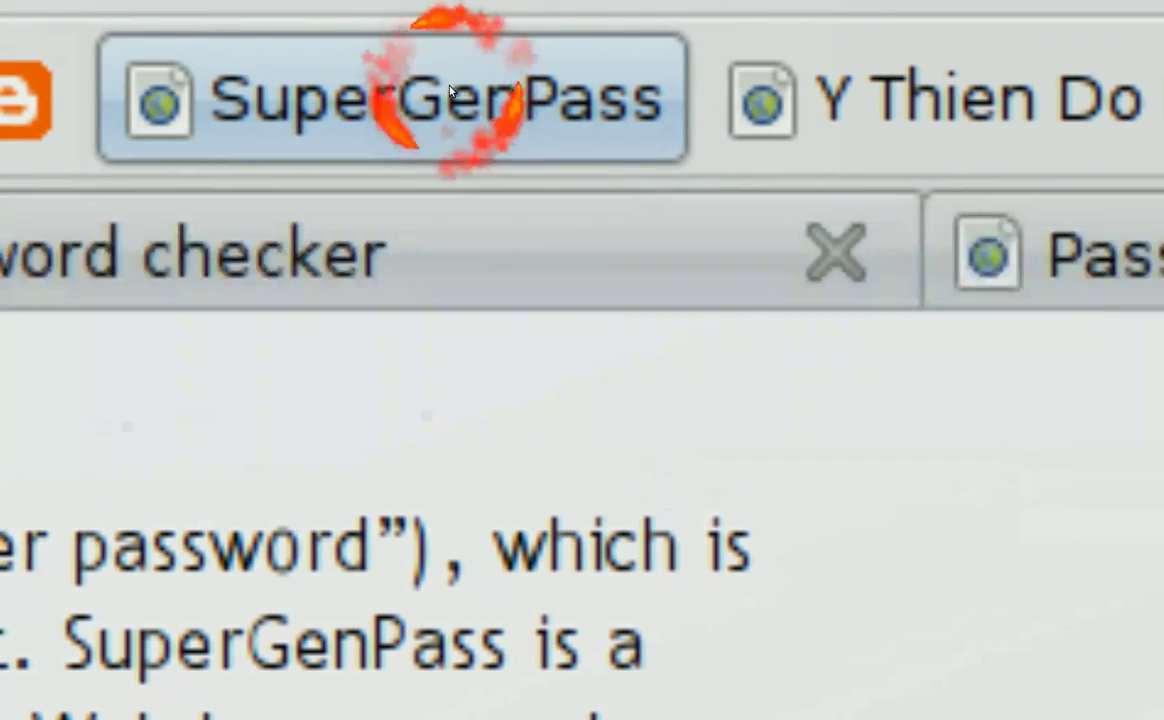